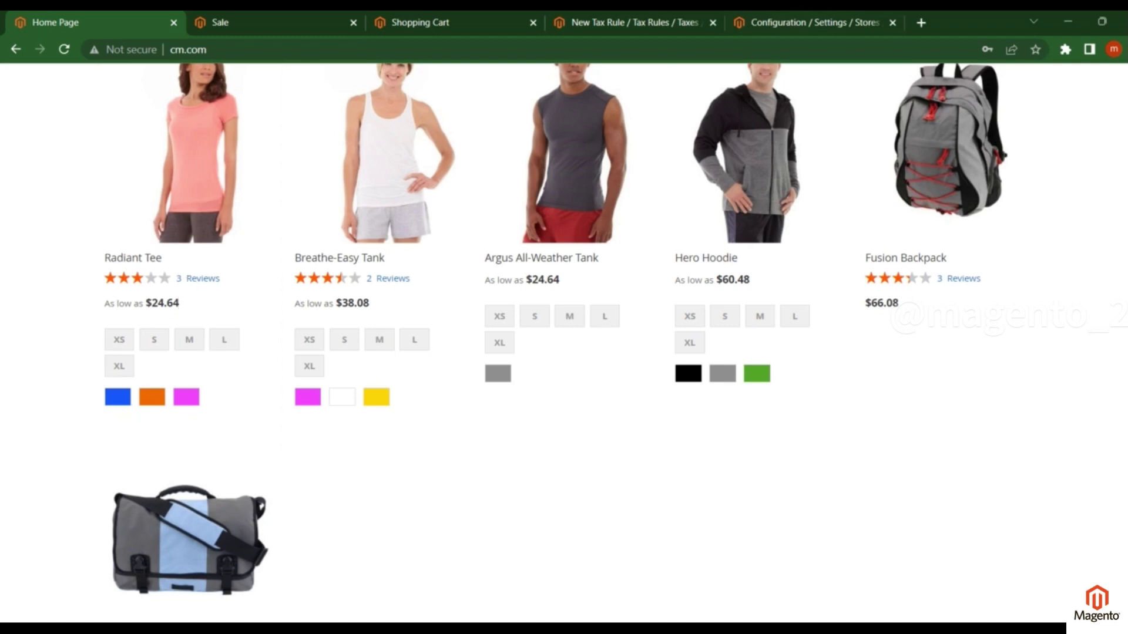
# Return to the admin Configuration tab and bring up the Stores menu
pyautogui.click(778, 21)
pyautogui.click(33, 467)
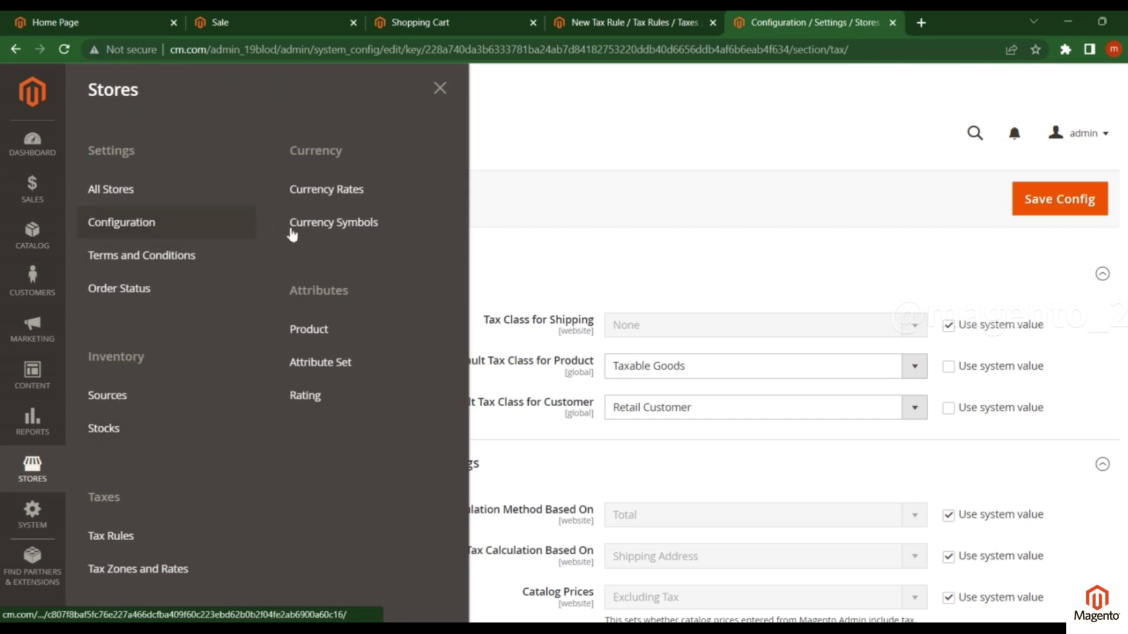
# Open Stores > Configuration and go to the Sales > Tax settings
pyautogui.click(210, 232)
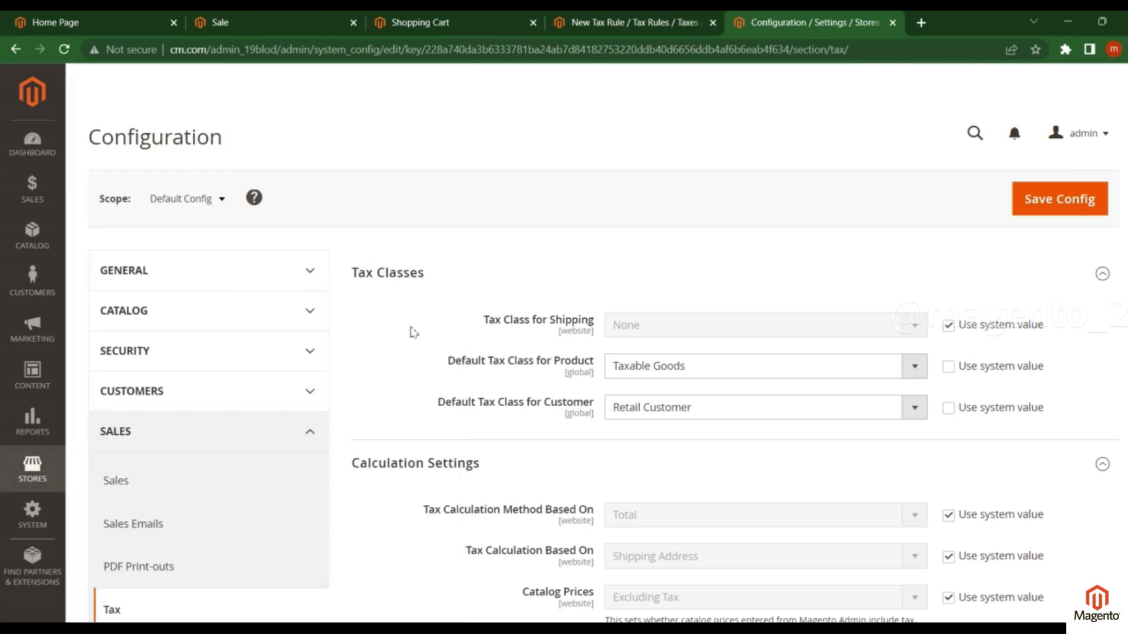
pyautogui.click(189, 438)
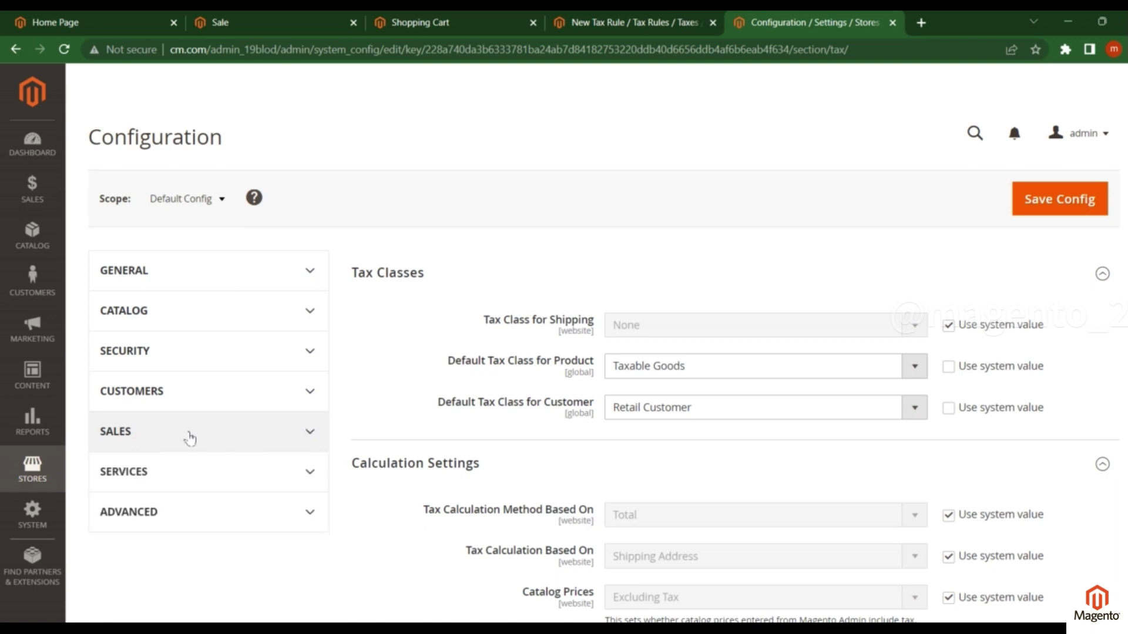
pyautogui.click(189, 437)
pyautogui.scroll(-4, 189, 437)
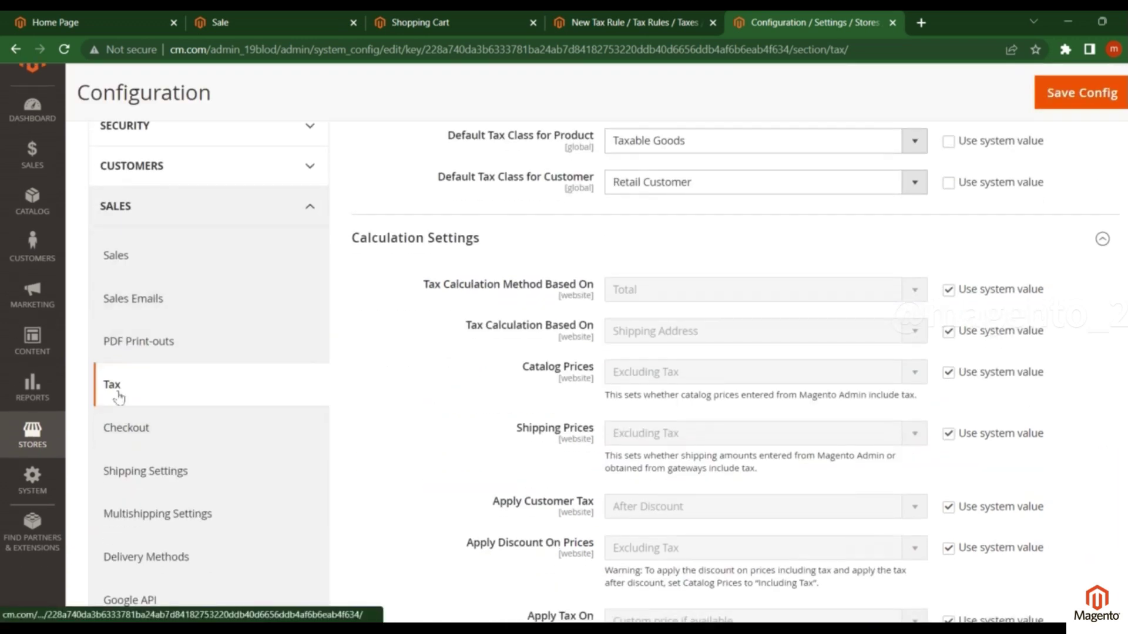
pyautogui.click(228, 398)
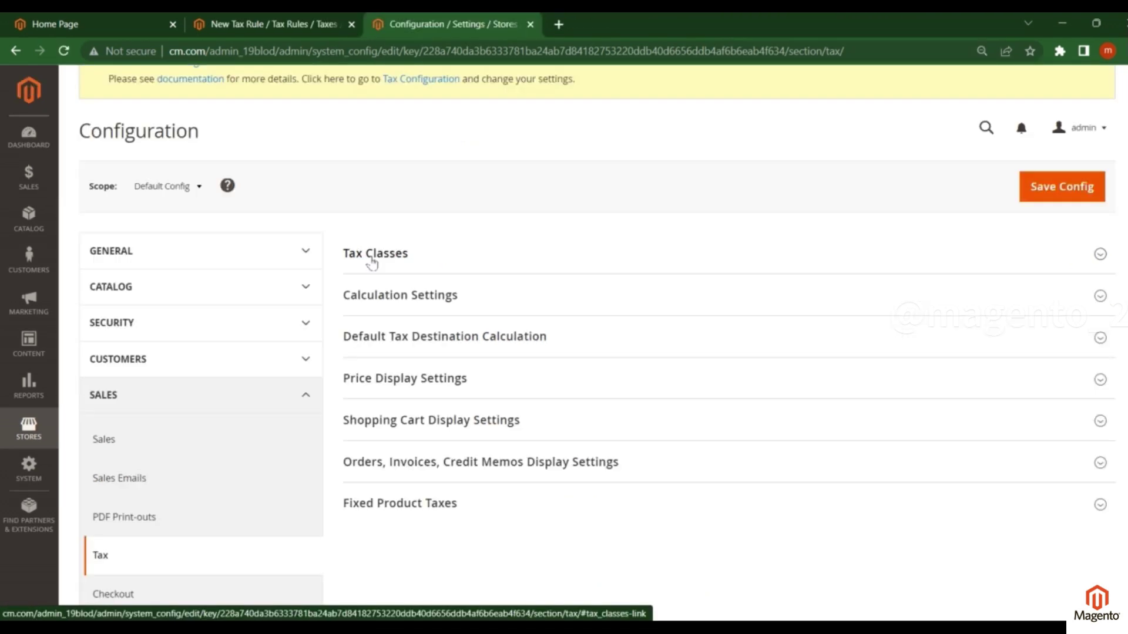
# Under Tax Classes, confirm the Default Tax Class for Product stays Taxable Goods
pyautogui.click(382, 258)
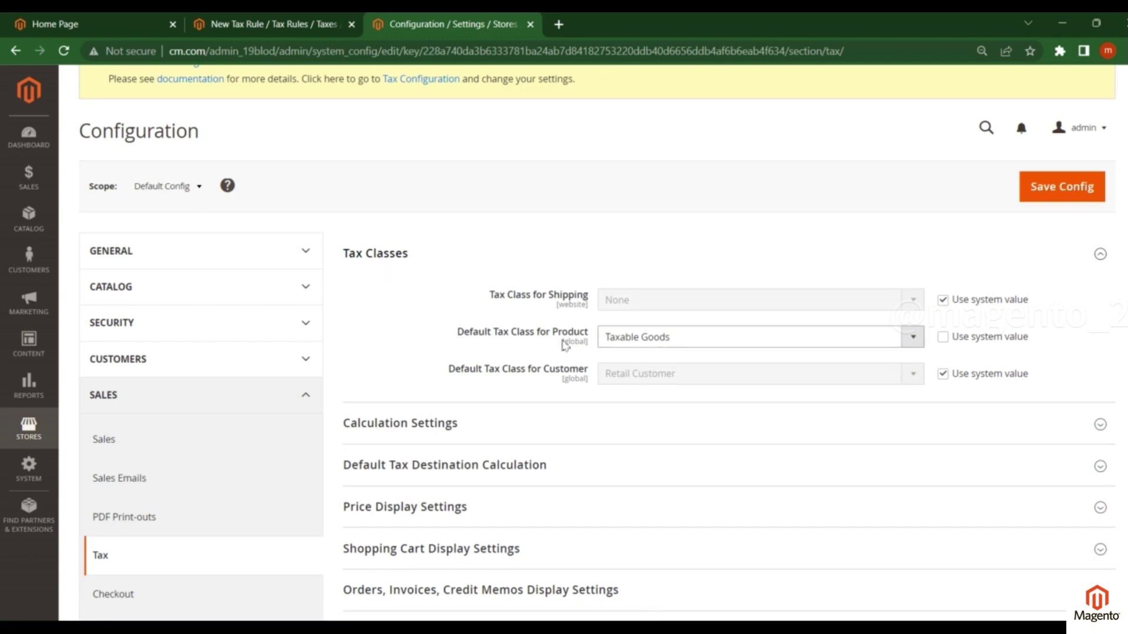
pyautogui.click(662, 336)
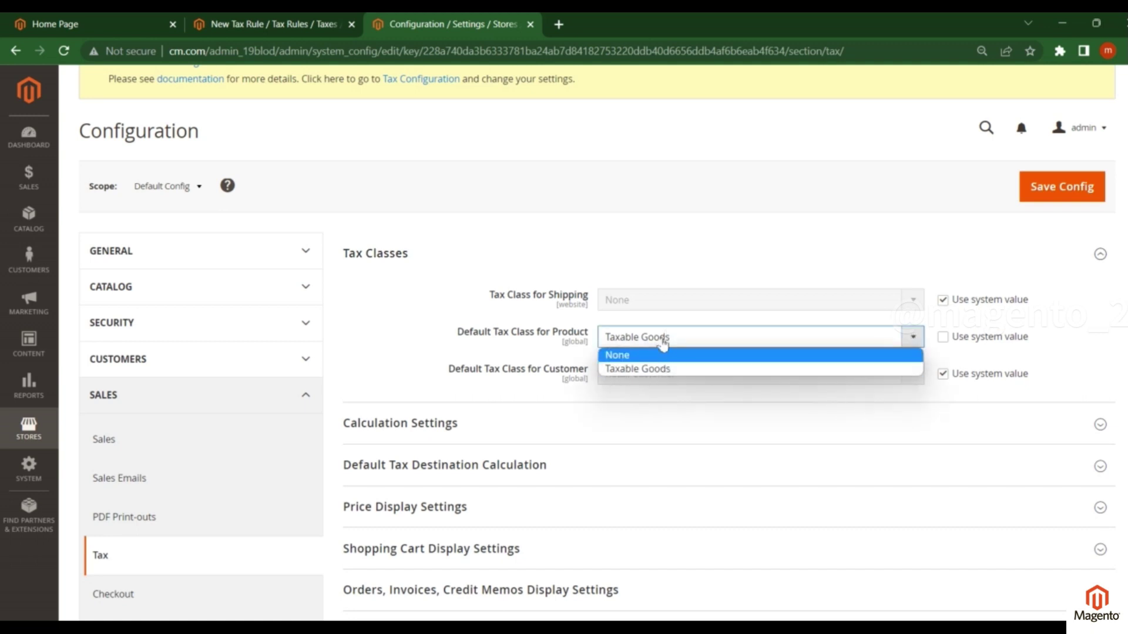
pyautogui.click(678, 339)
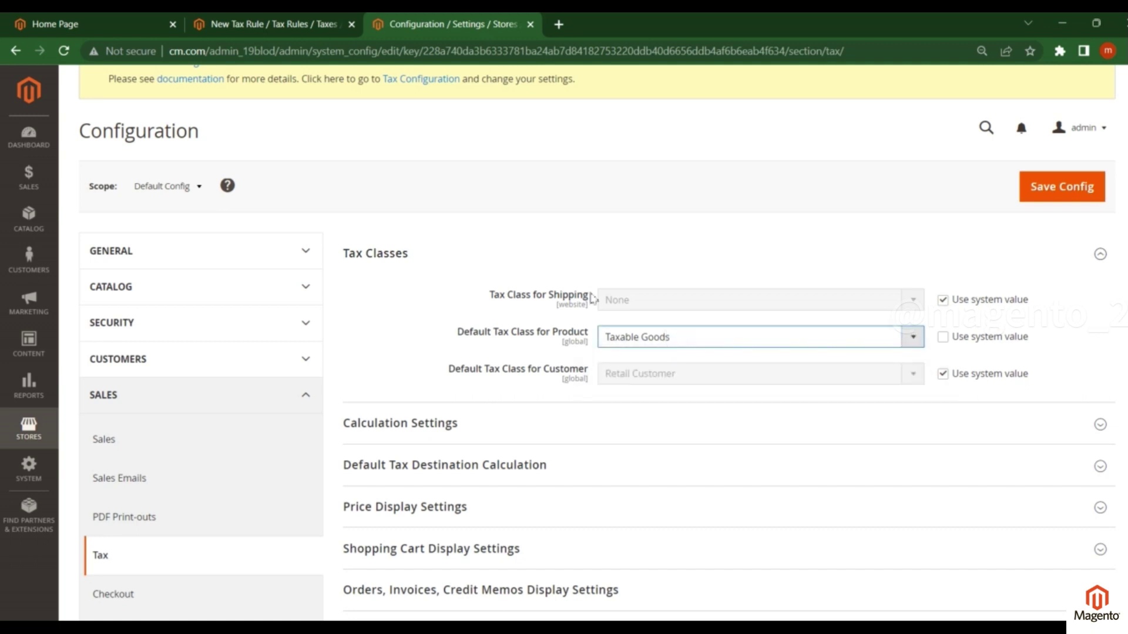
pyautogui.click(643, 344)
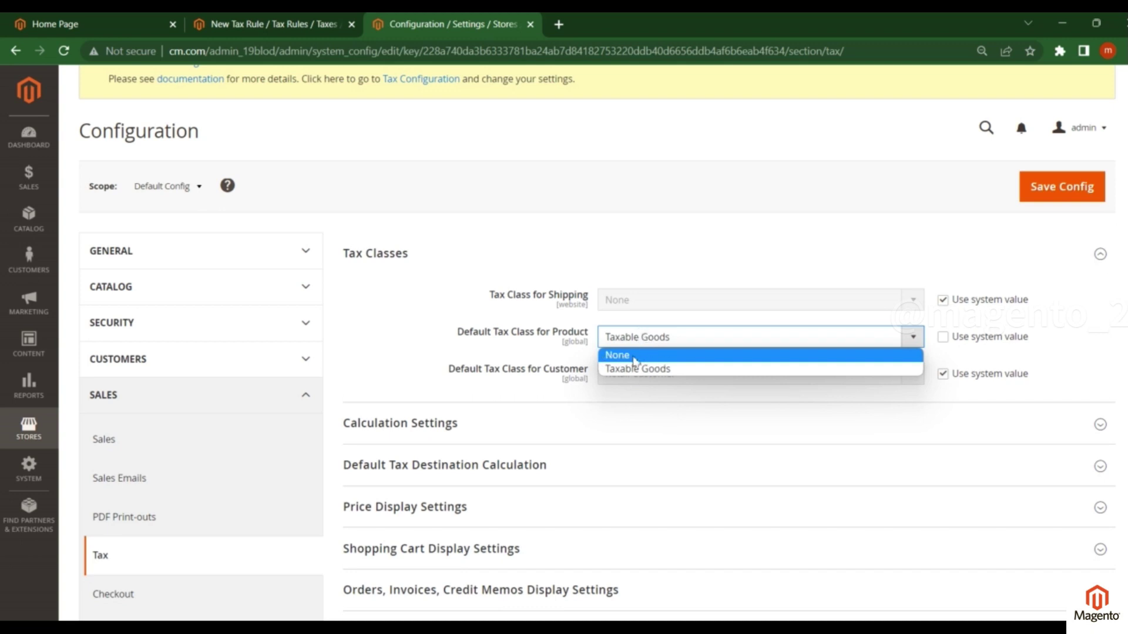
pyautogui.click(648, 339)
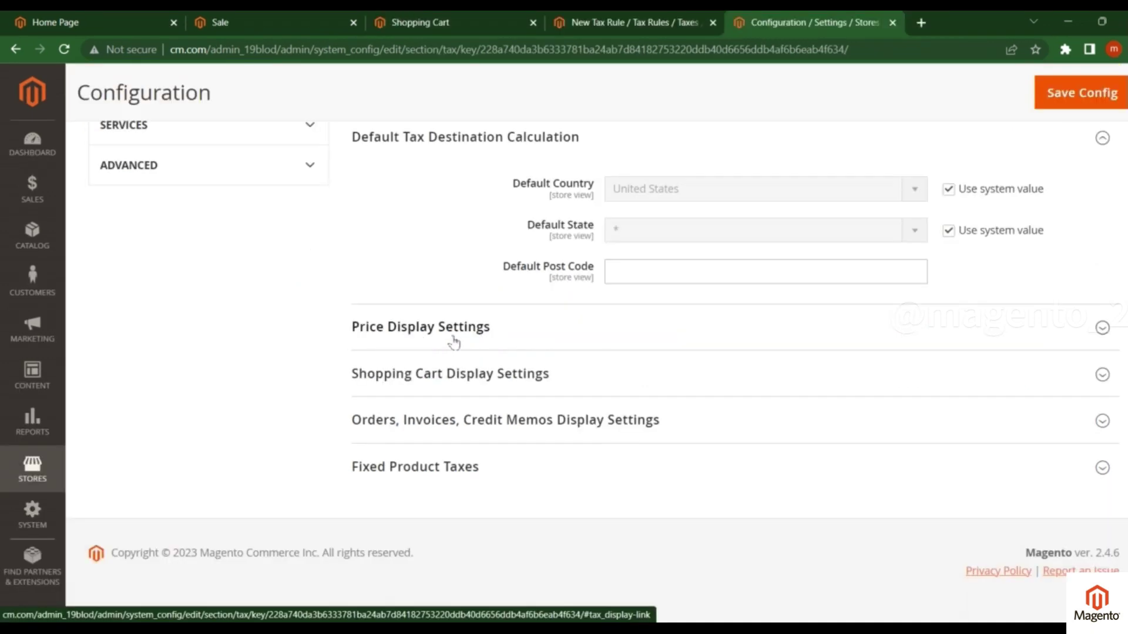
# Collapse the Calculation, Tax Classes and Tax Destination sections and expand Price Display Settings
pyautogui.scroll(10, 406, 352)
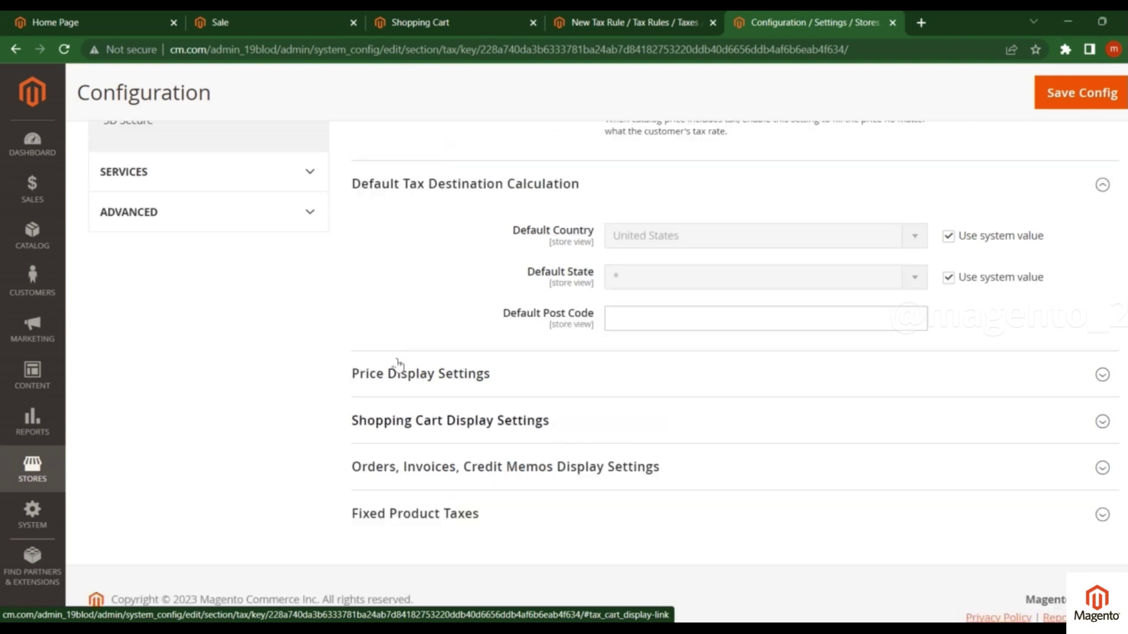
pyautogui.scroll(5, 398, 365)
pyautogui.click(390, 464)
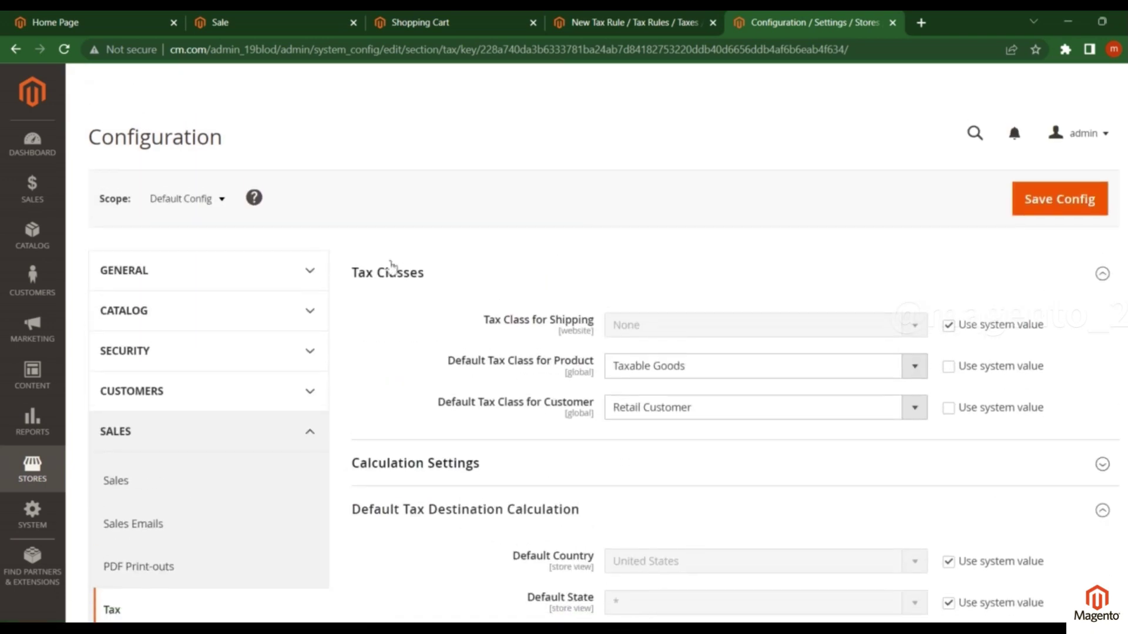
pyautogui.click(394, 273)
pyautogui.click(379, 367)
pyautogui.click(381, 410)
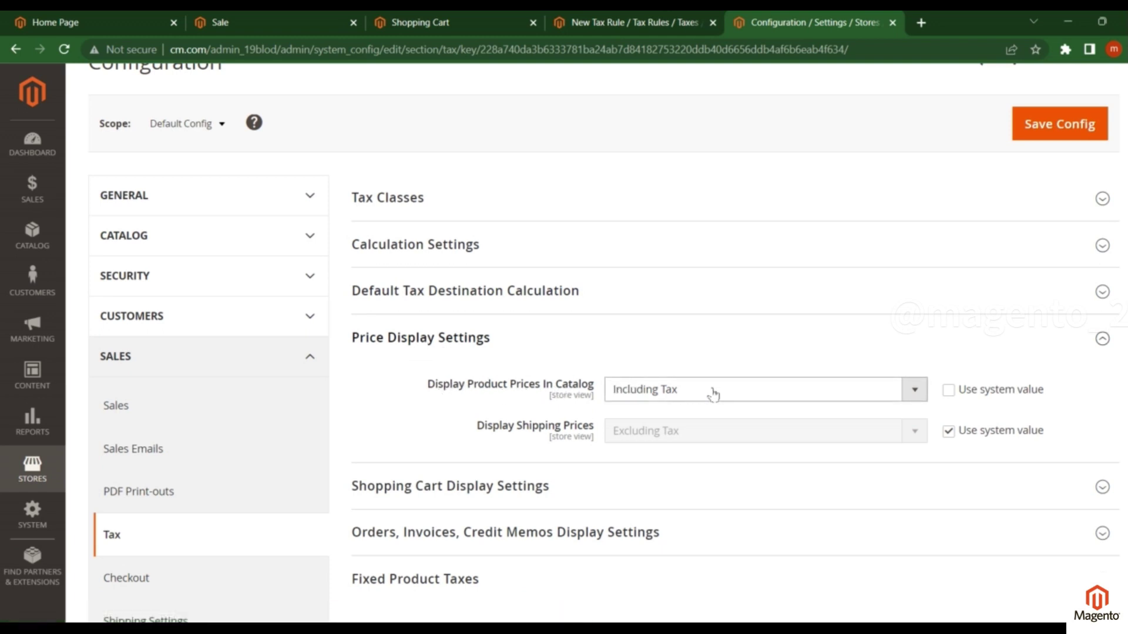
# Compare the Including Tax catalog setting with the storefront Radiant Tee price of $24.64
pyautogui.click(146, 22)
pyautogui.moveTo(158, 297)
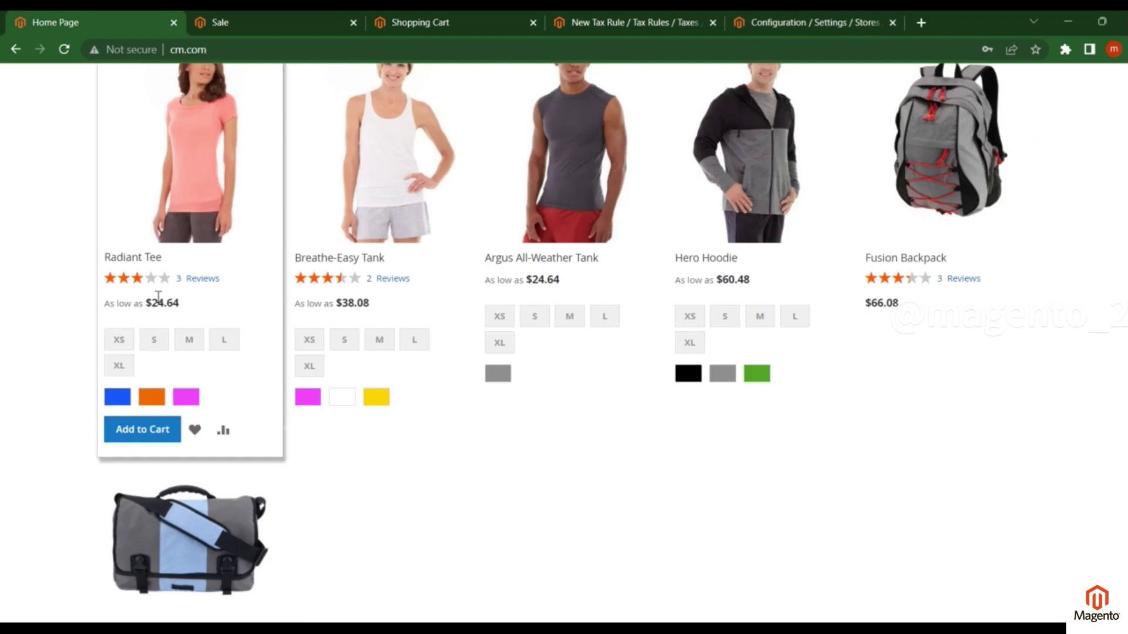
pyautogui.click(808, 17)
pyautogui.click(665, 394)
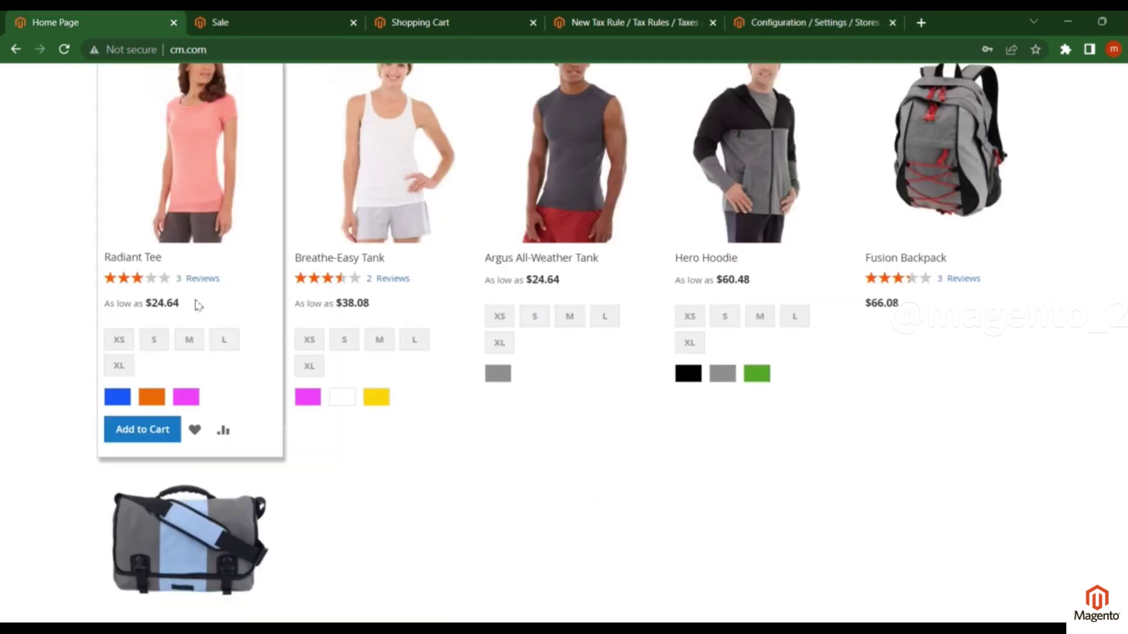
pyautogui.click(56, 22)
pyautogui.moveTo(156, 305); pyautogui.dragTo(183, 311)
pyautogui.click(186, 314)
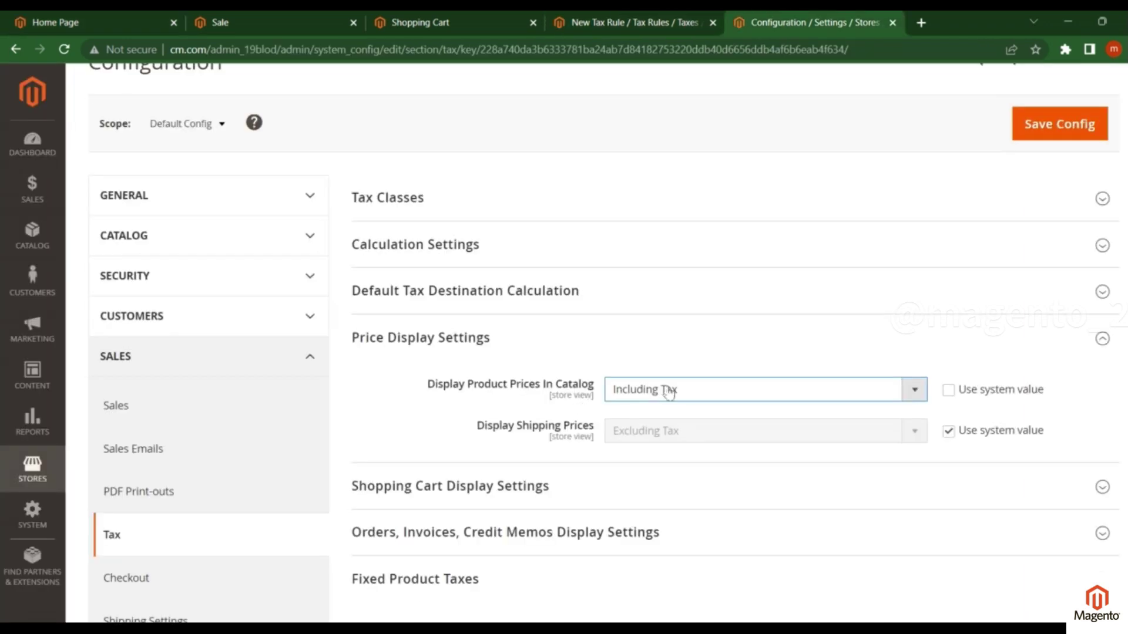
# Set Display Product Prices In Catalog to Excluding Tax and save the configuration
pyautogui.click(668, 392)
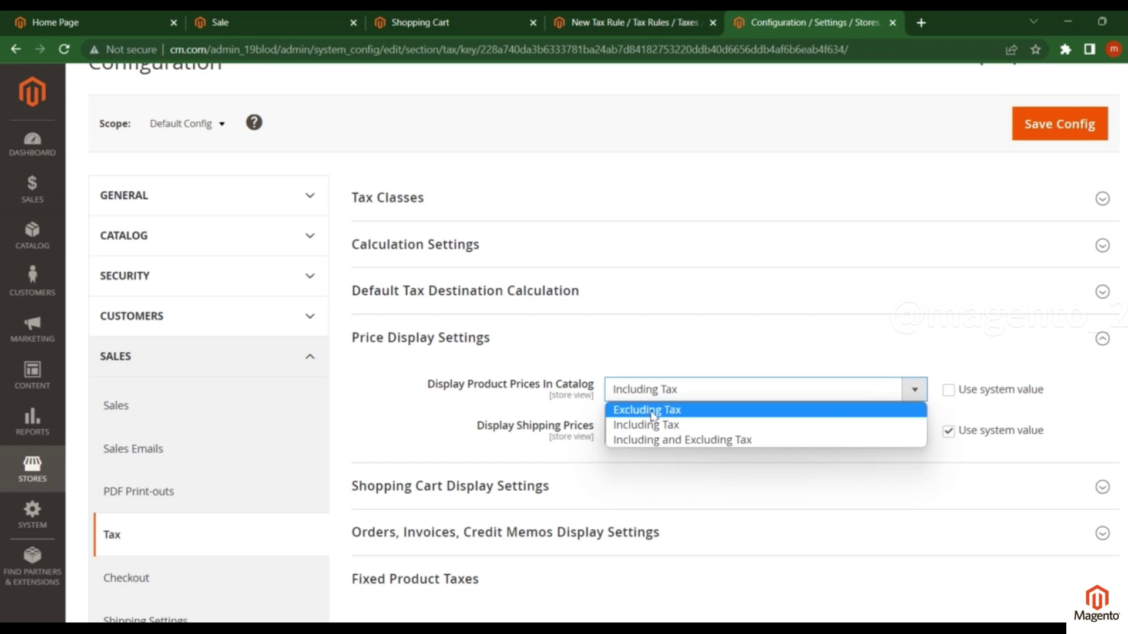
pyautogui.click(652, 411)
pyautogui.click(652, 391)
pyautogui.click(648, 411)
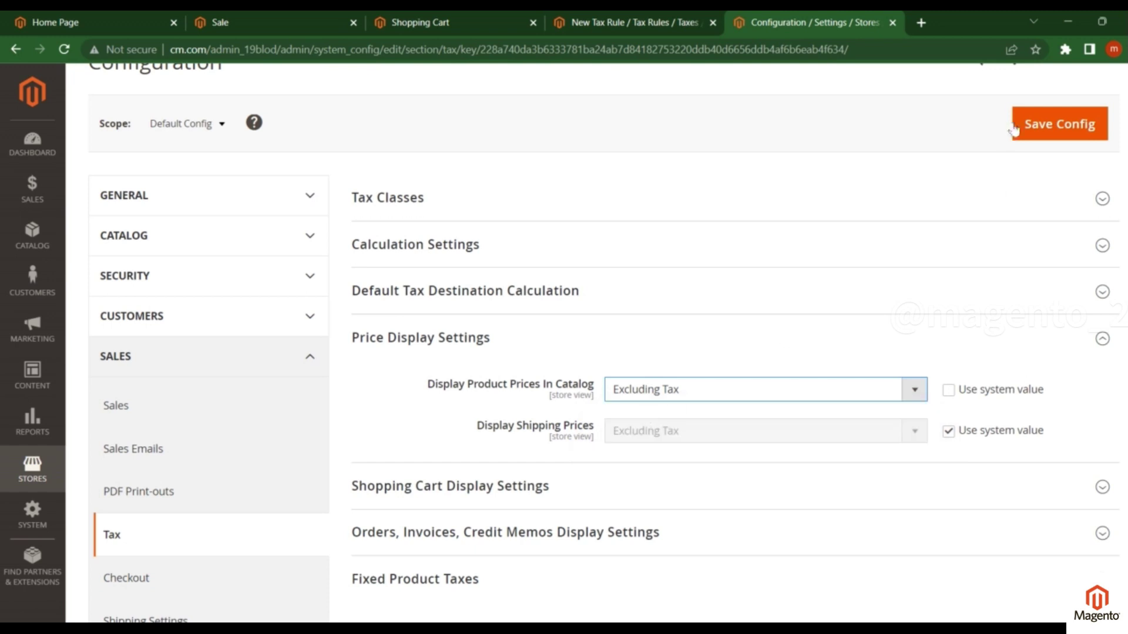
pyautogui.click(1064, 132)
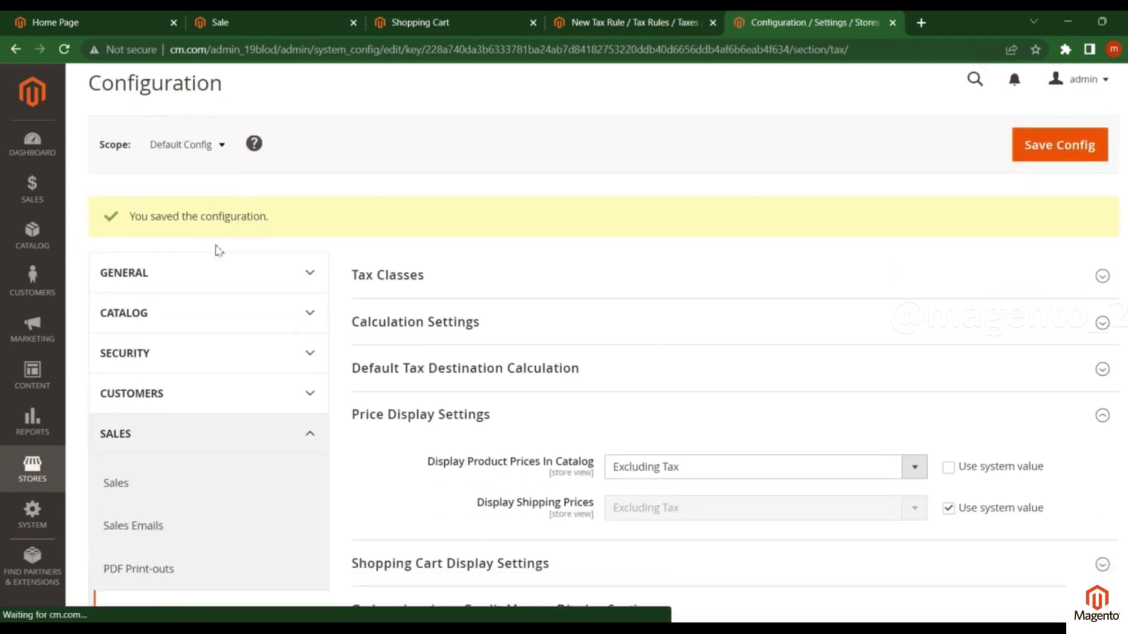
# Open System > Cache Management in a new tab, flush the Magento cache, and return to the storefront
pyautogui.click(33, 514)
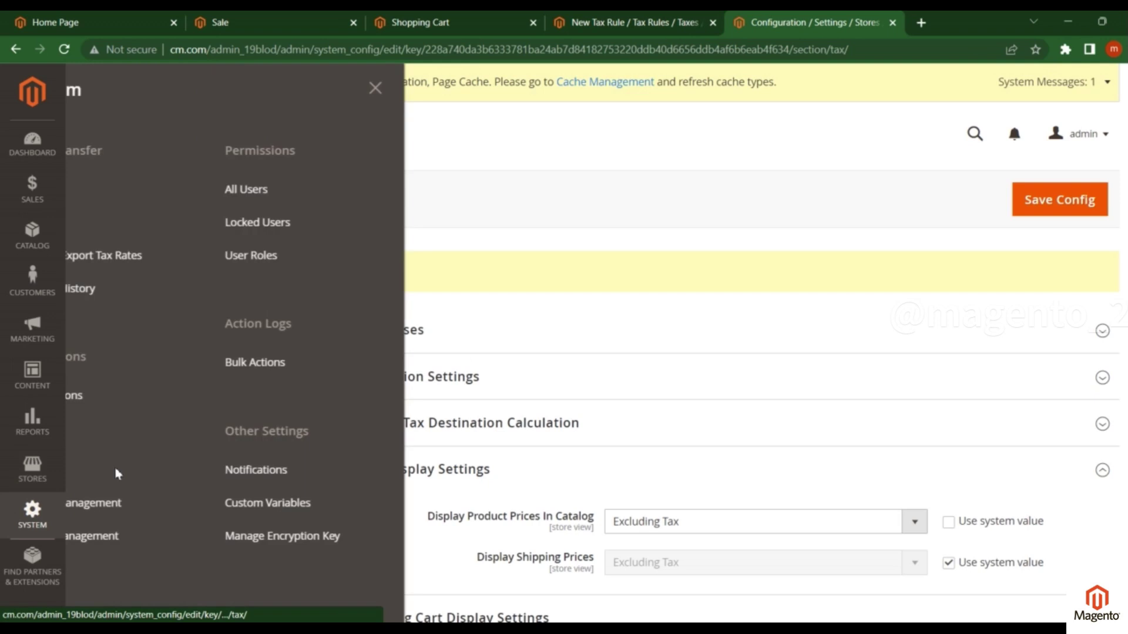
pyautogui.middleClick(139, 504)
pyautogui.click(831, 239)
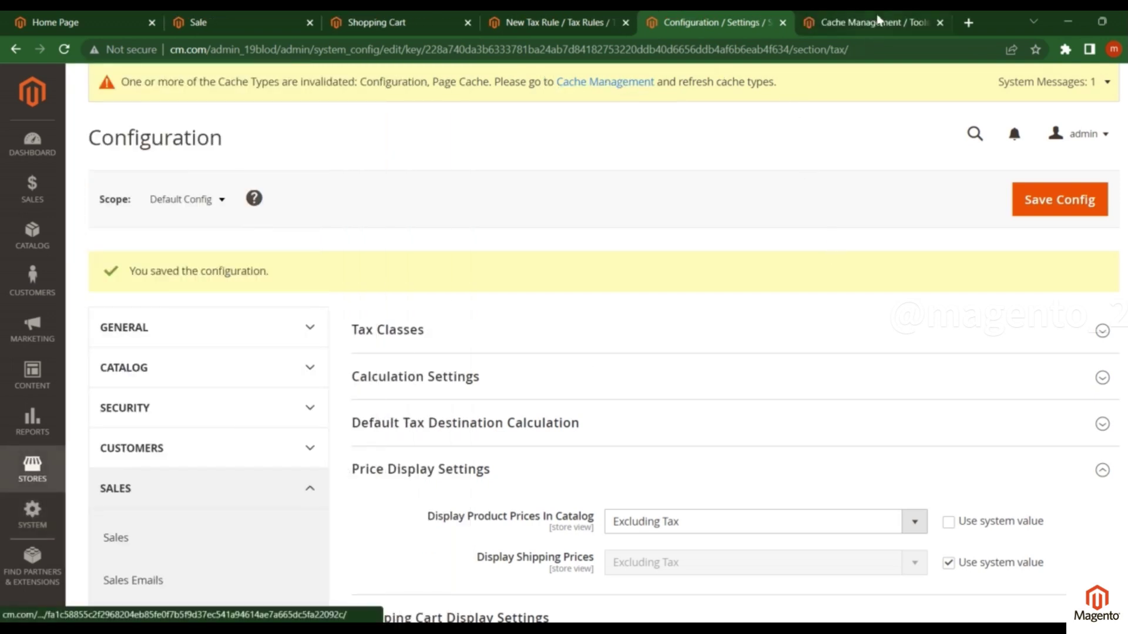
pyautogui.click(878, 22)
pyautogui.click(1025, 206)
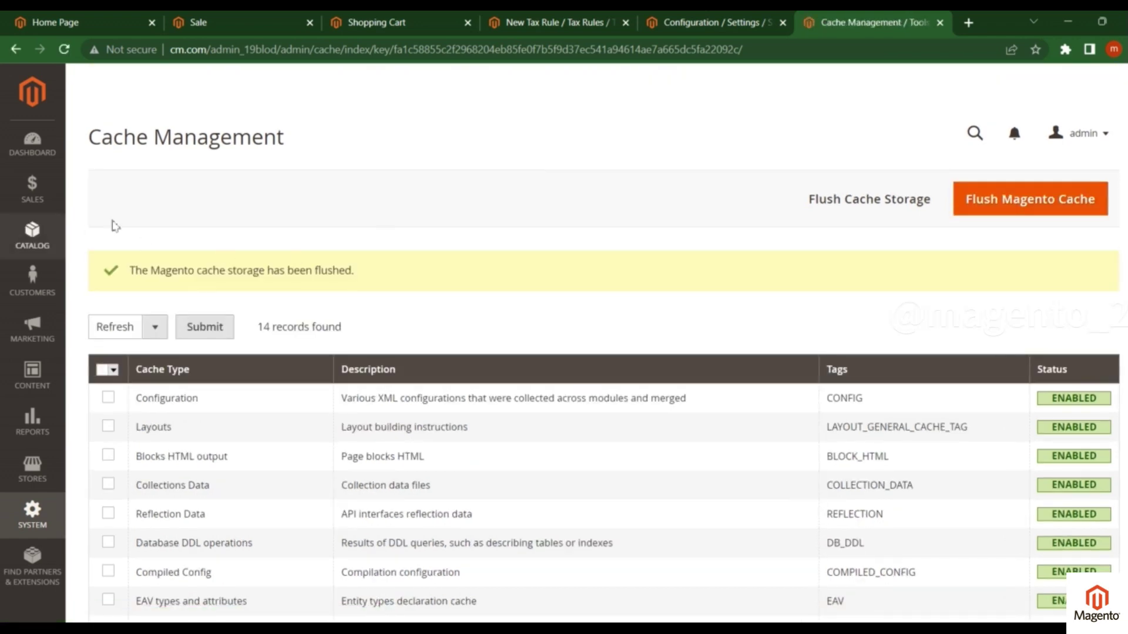
pyautogui.click(94, 23)
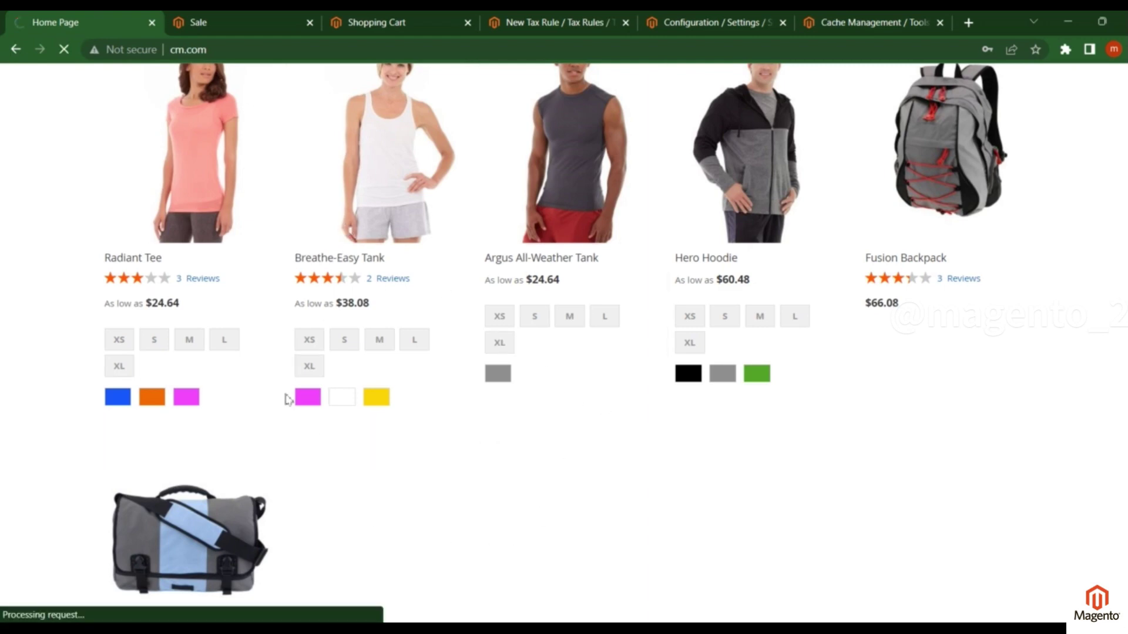
# Verify the Excluding Tax setting and the storefront Radiant Tee price of $22.00
pyautogui.scroll(3, 184, 317)
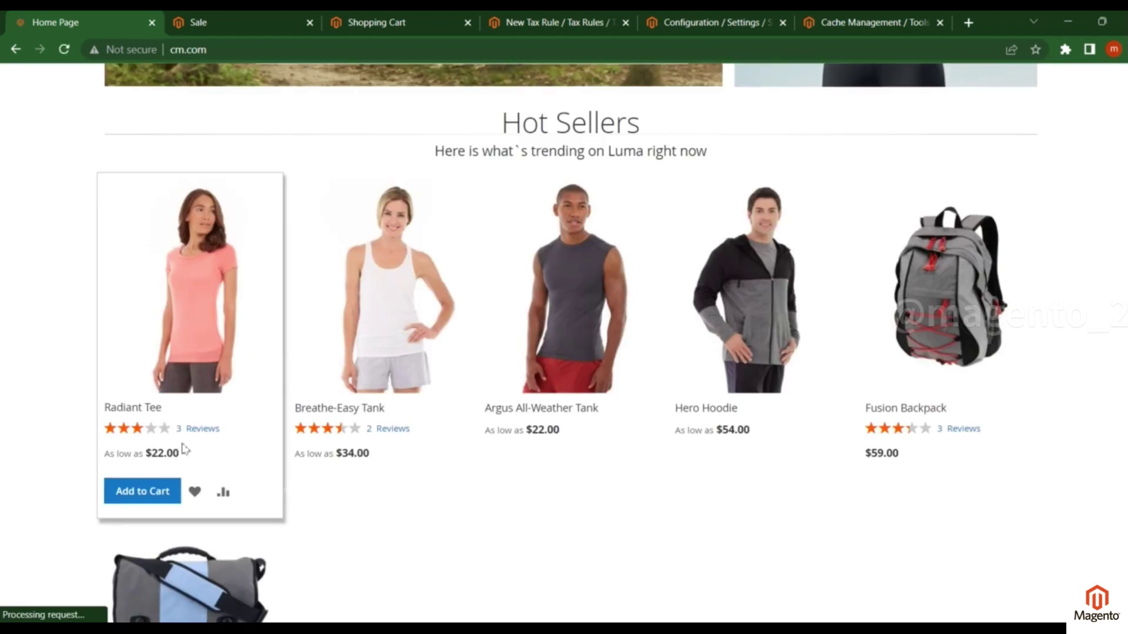
pyautogui.click(696, 23)
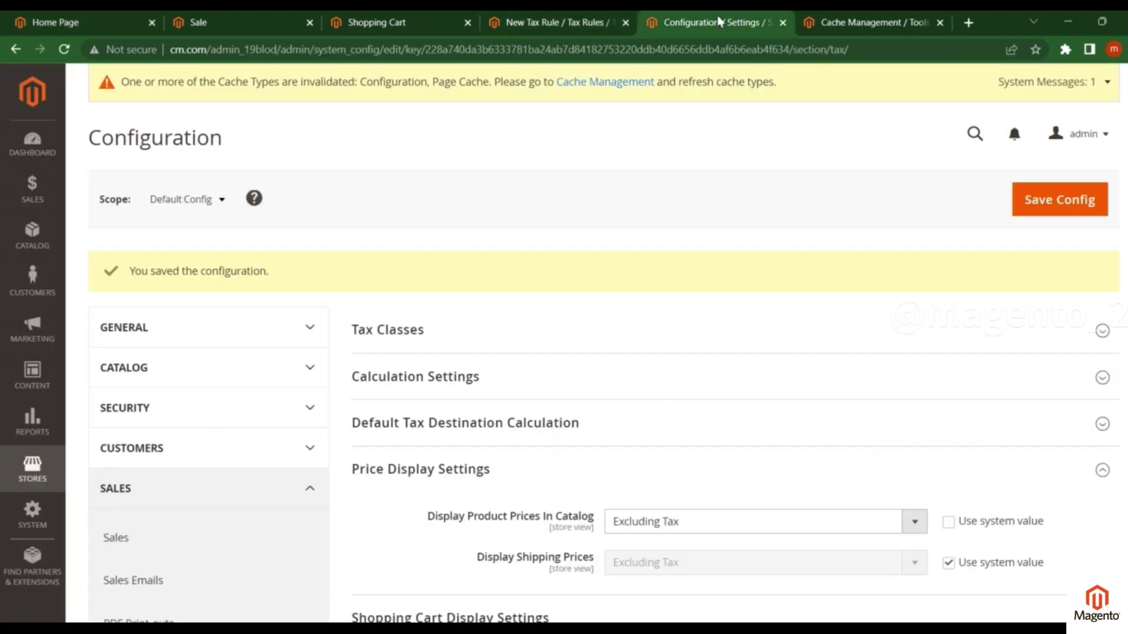
pyautogui.scroll(-10, 597, 407)
pyautogui.scroll(5, 598, 407)
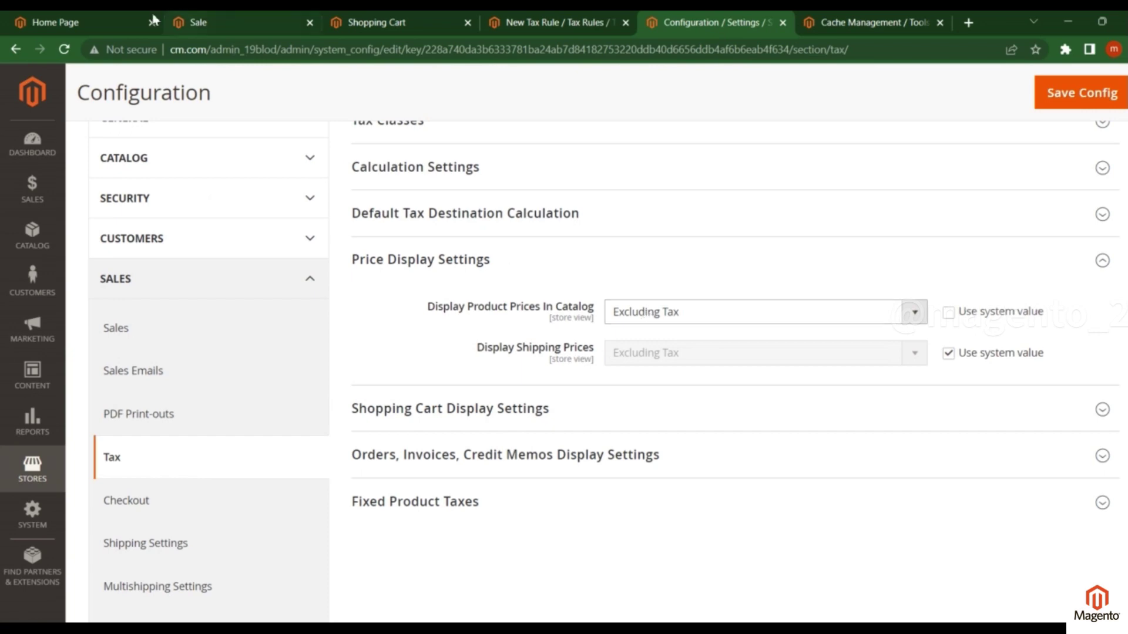
pyautogui.click(83, 22)
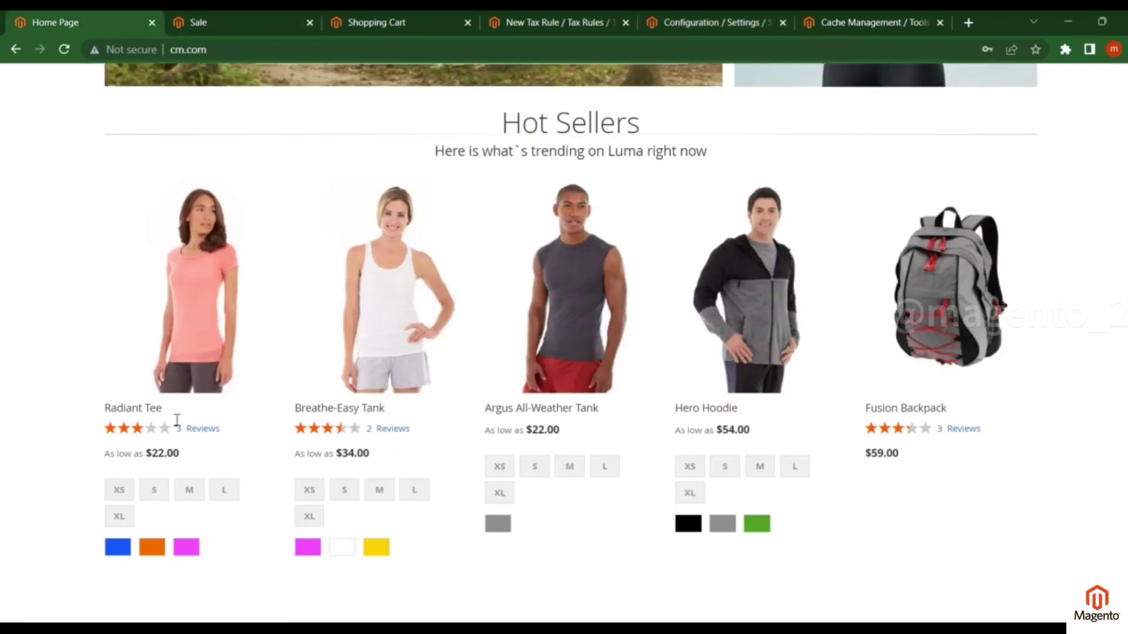
pyautogui.moveTo(155, 457); pyautogui.dragTo(185, 458)
# Set Display Product Prices In Catalog back to Including Tax and save the configuration
pyautogui.click(157, 458)
pyautogui.click(699, 25)
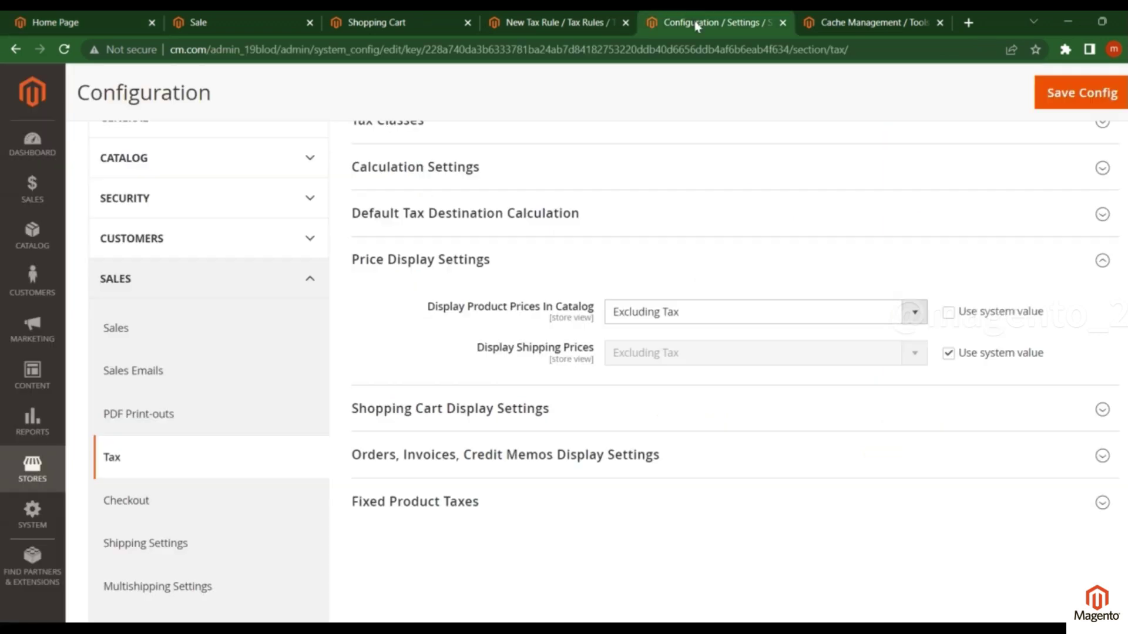
pyautogui.click(656, 316)
pyautogui.click(662, 350)
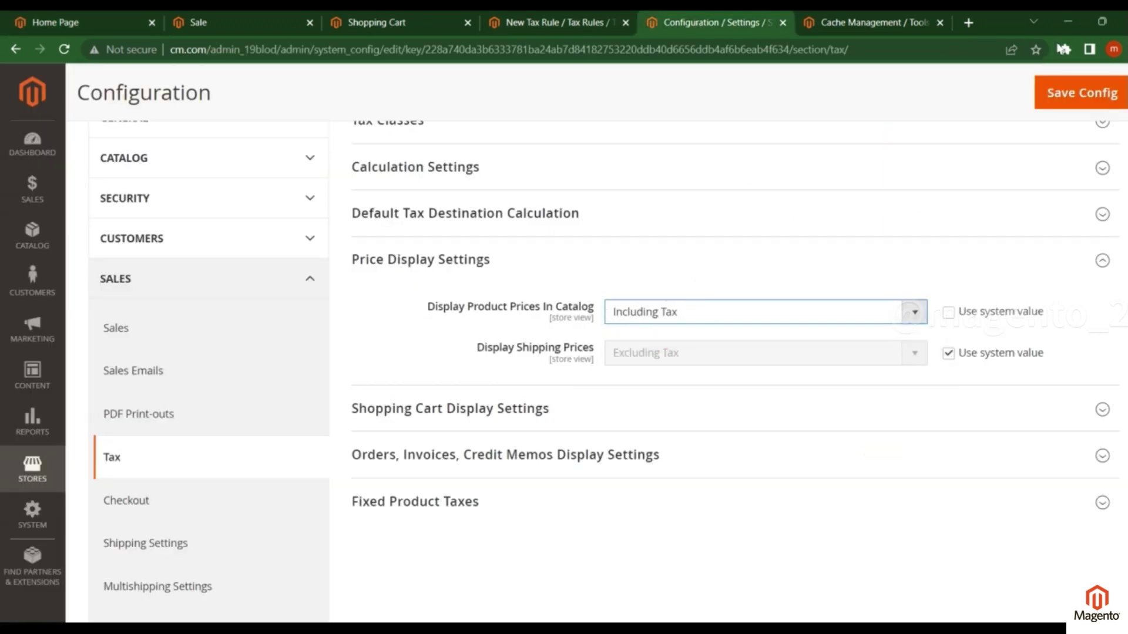
pyautogui.click(1080, 94)
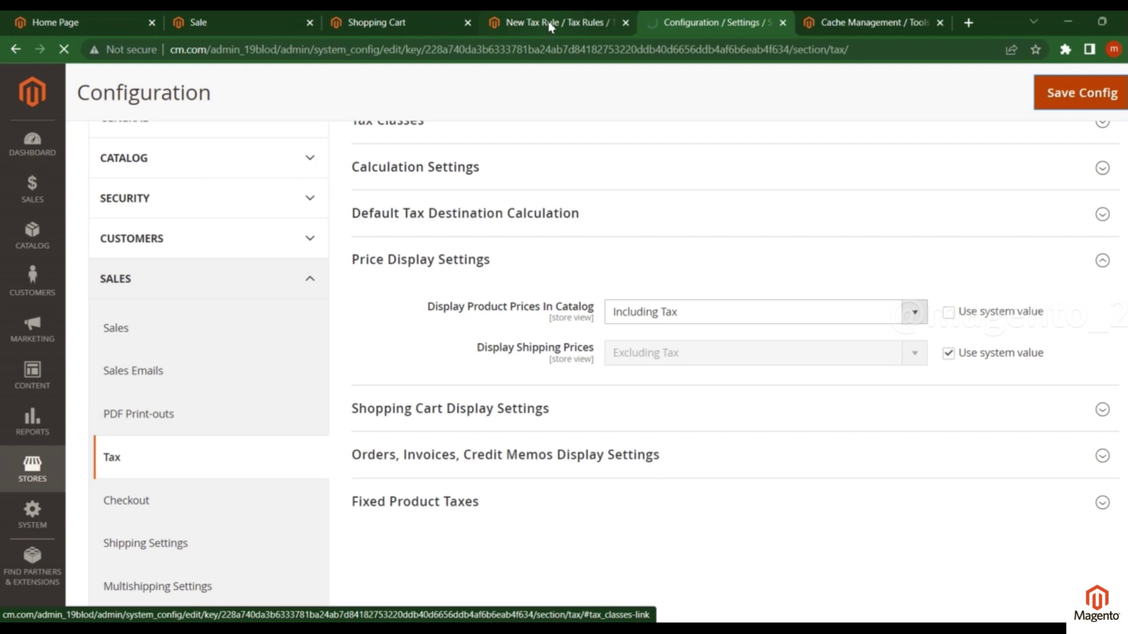
# Flush the Magento cache from the Cache Management tab
pyautogui.hotkey('ctrl', 'shift', 'Tab')
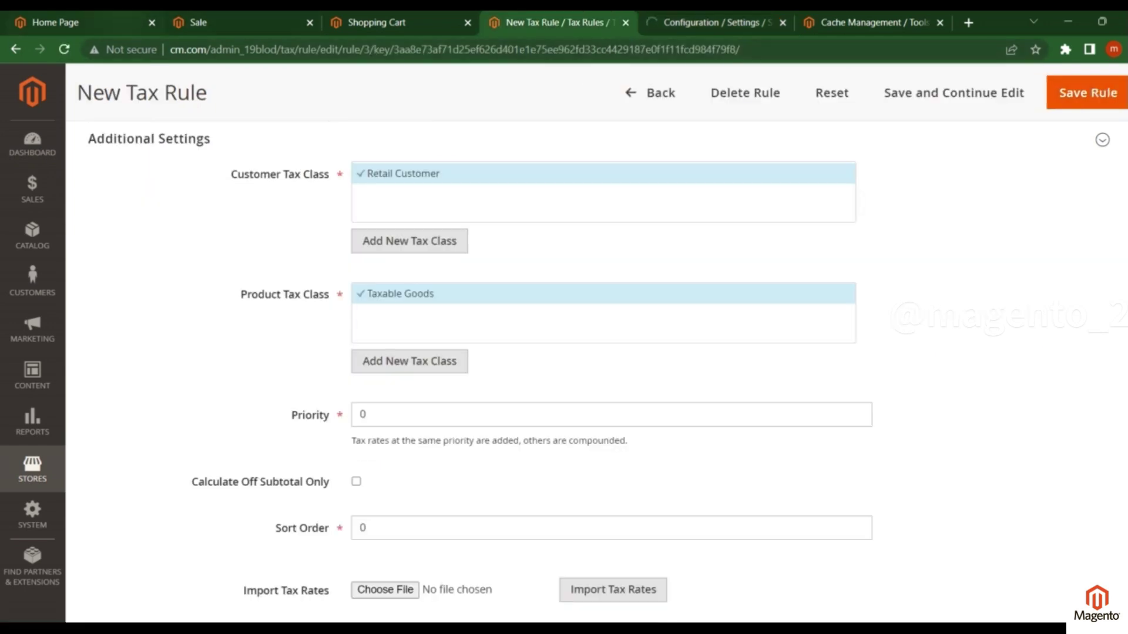
pyautogui.hotkey('ctrl', '1')
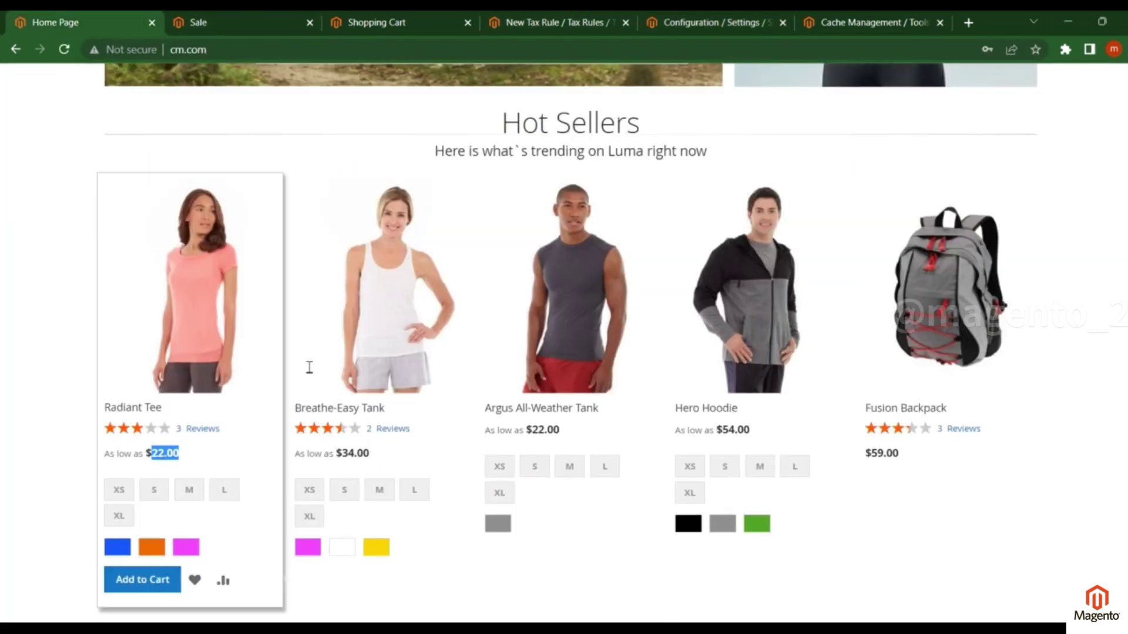
pyautogui.click(699, 23)
pyautogui.hotkey('ctrl', 'Tab')
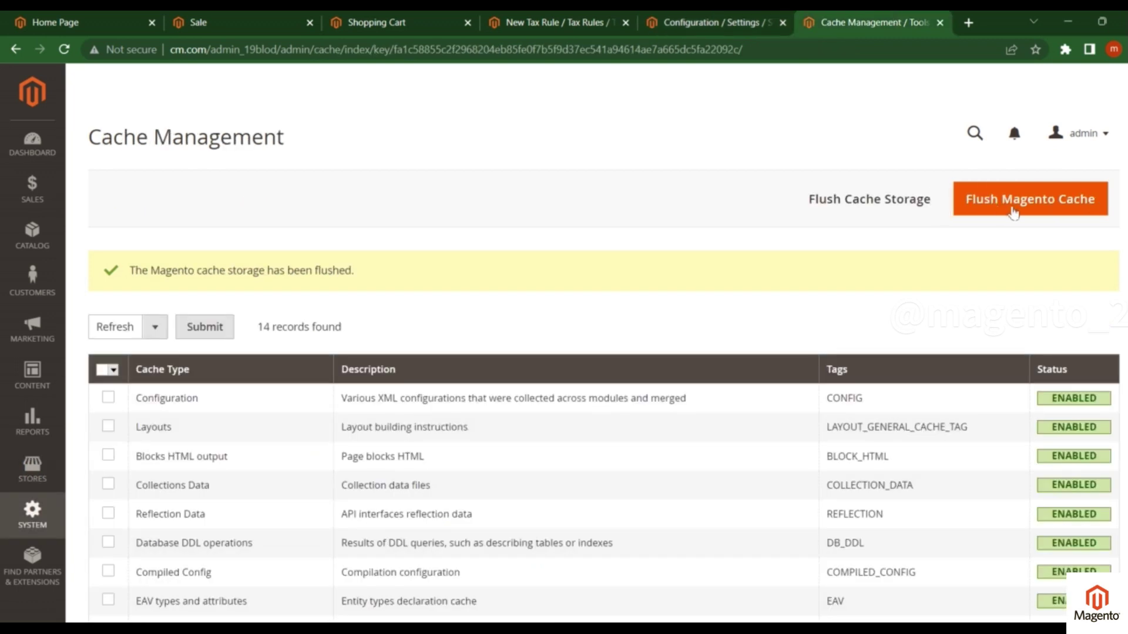
pyautogui.click(1046, 205)
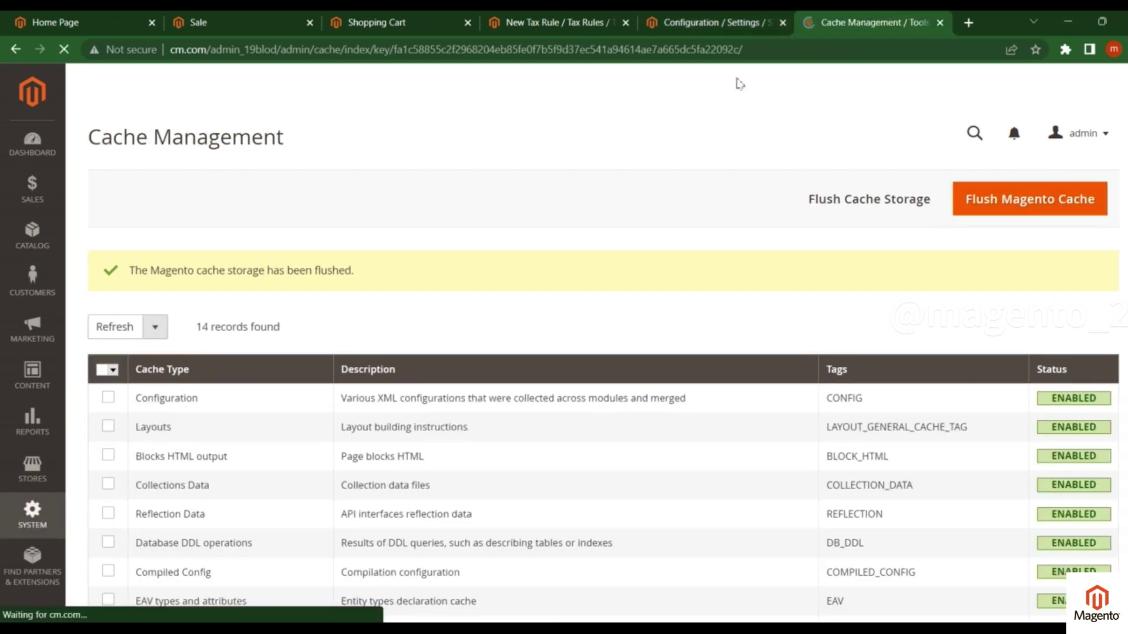
# Reload the storefront and check that Radiant Tee shows $24.64 again
pyautogui.click(70, 22)
pyautogui.click(82, 340)
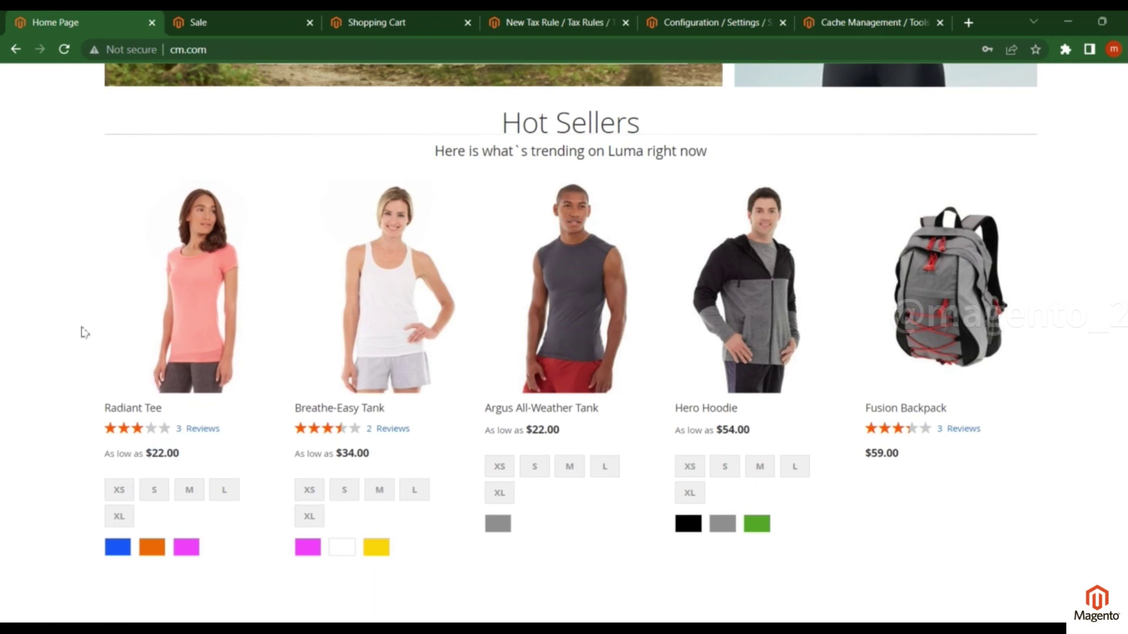
pyautogui.press('F5')
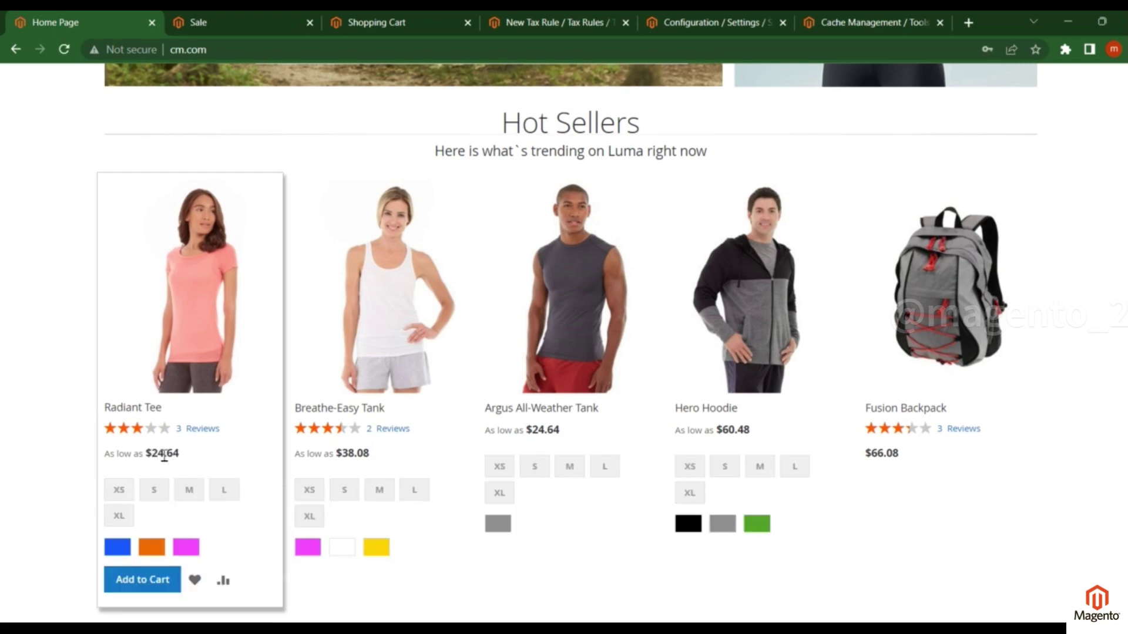
pyautogui.moveTo(170, 457); pyautogui.dragTo(191, 458)
pyautogui.click(195, 458)
pyautogui.scroll(-2, 201, 347)
pyautogui.click(663, 18)
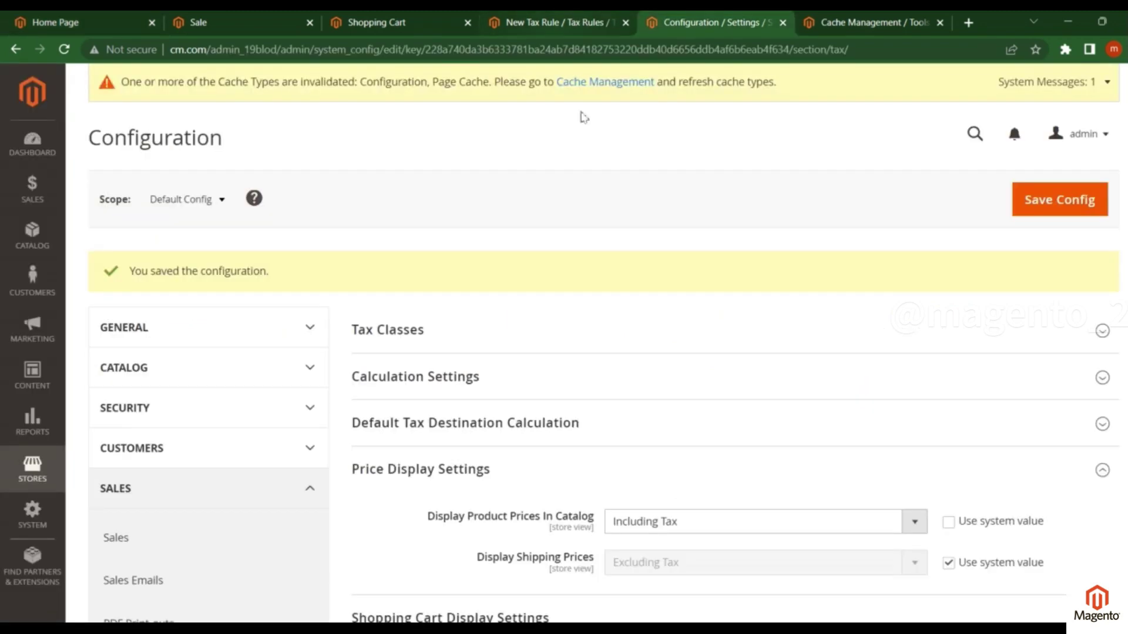
pyautogui.scroll(-5, 598, 382)
pyautogui.scroll(3, 599, 382)
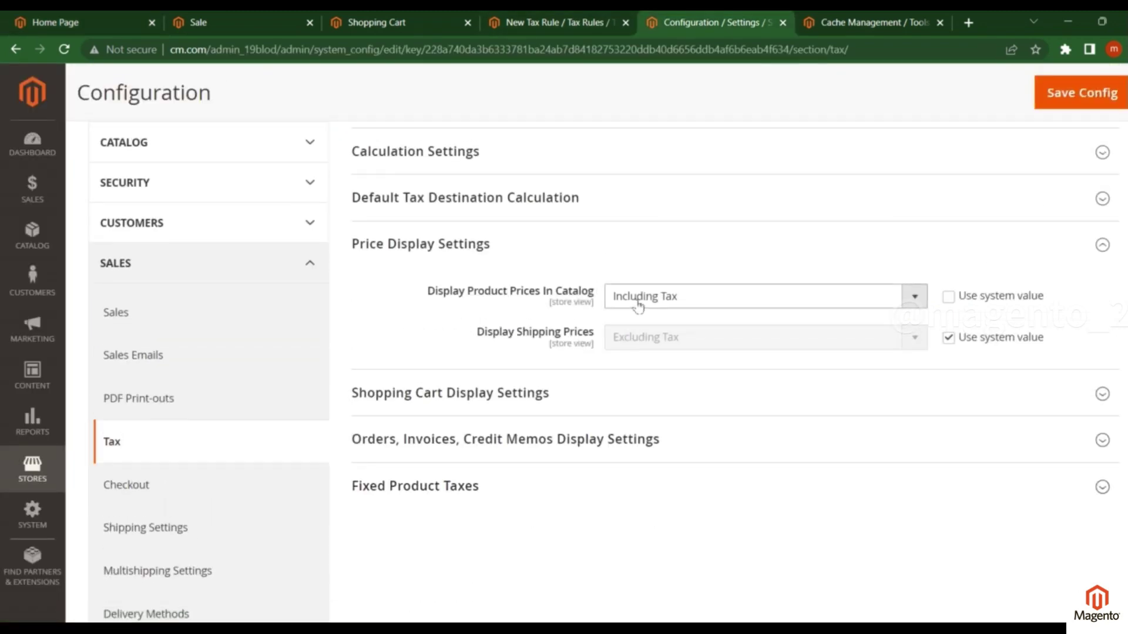
pyautogui.click(638, 304)
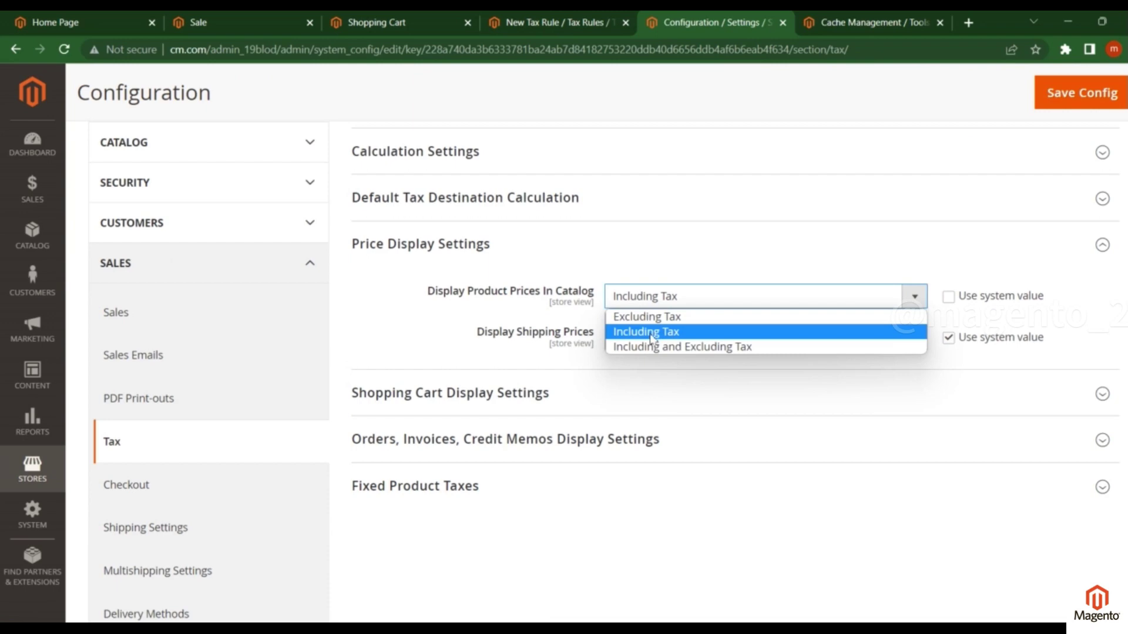
pyautogui.click(56, 21)
pyautogui.click(56, 22)
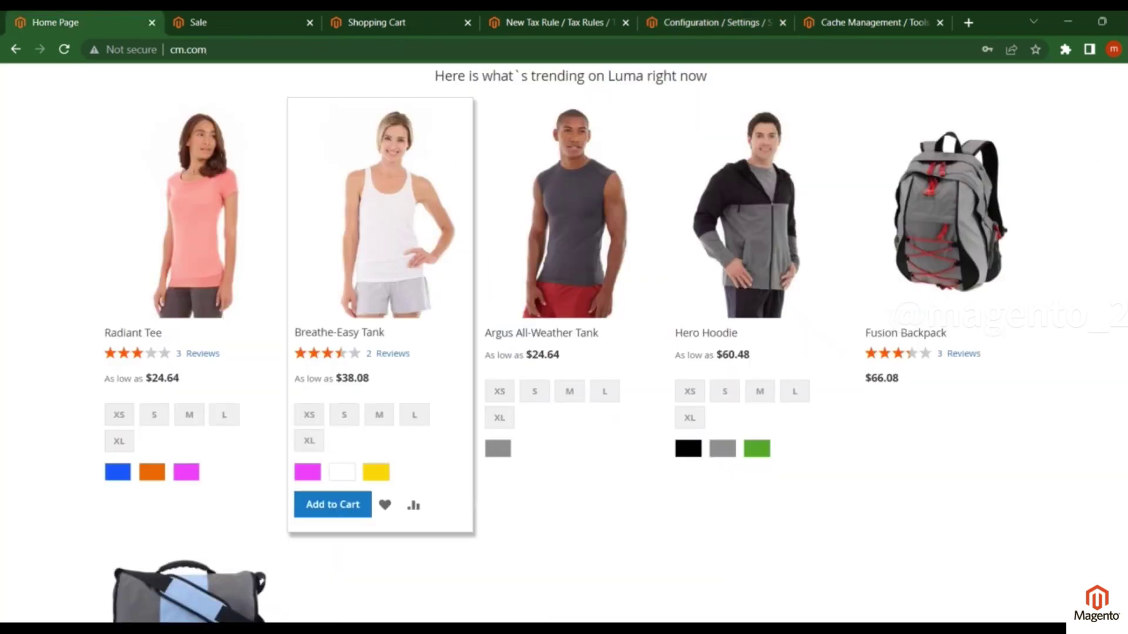
pyautogui.click(581, 22)
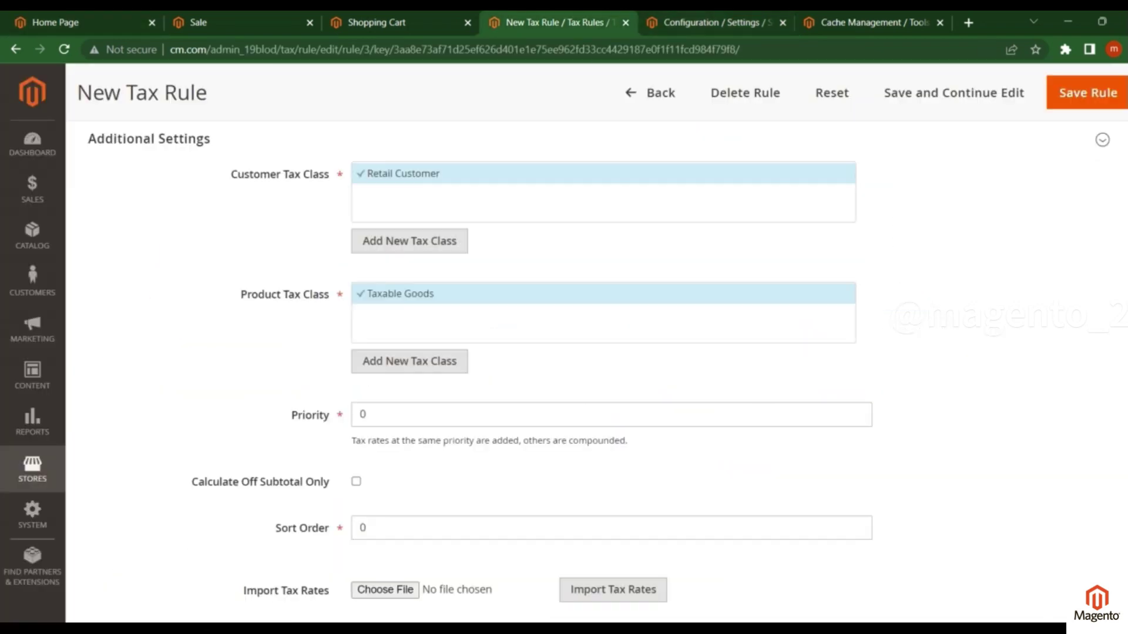
pyautogui.click(711, 22)
pyautogui.click(631, 300)
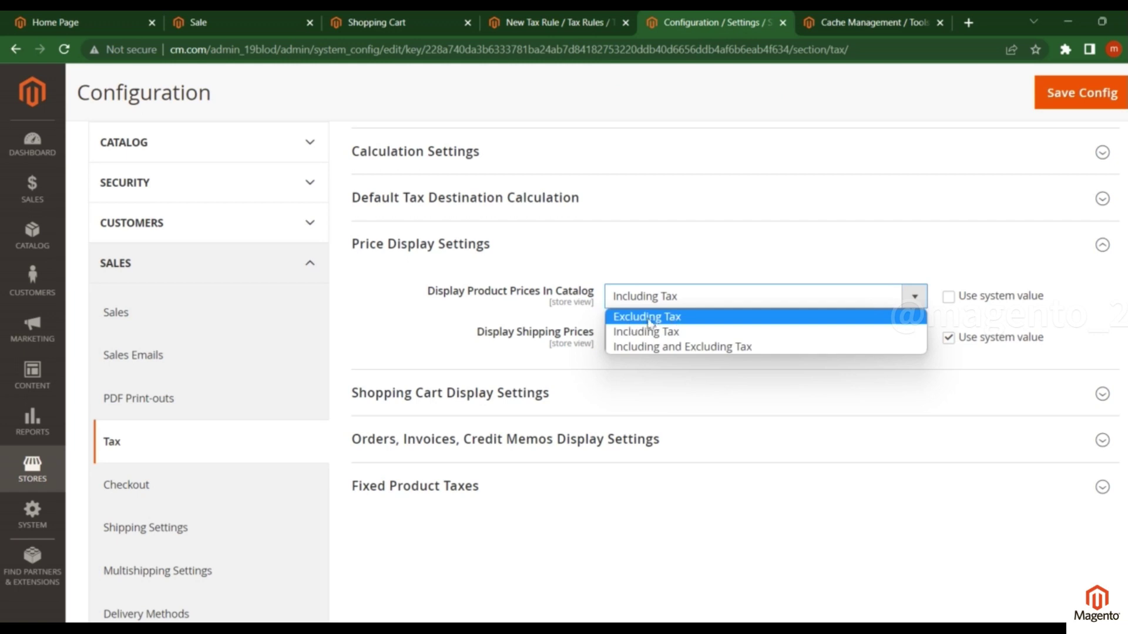
pyautogui.click(637, 262)
pyautogui.click(638, 263)
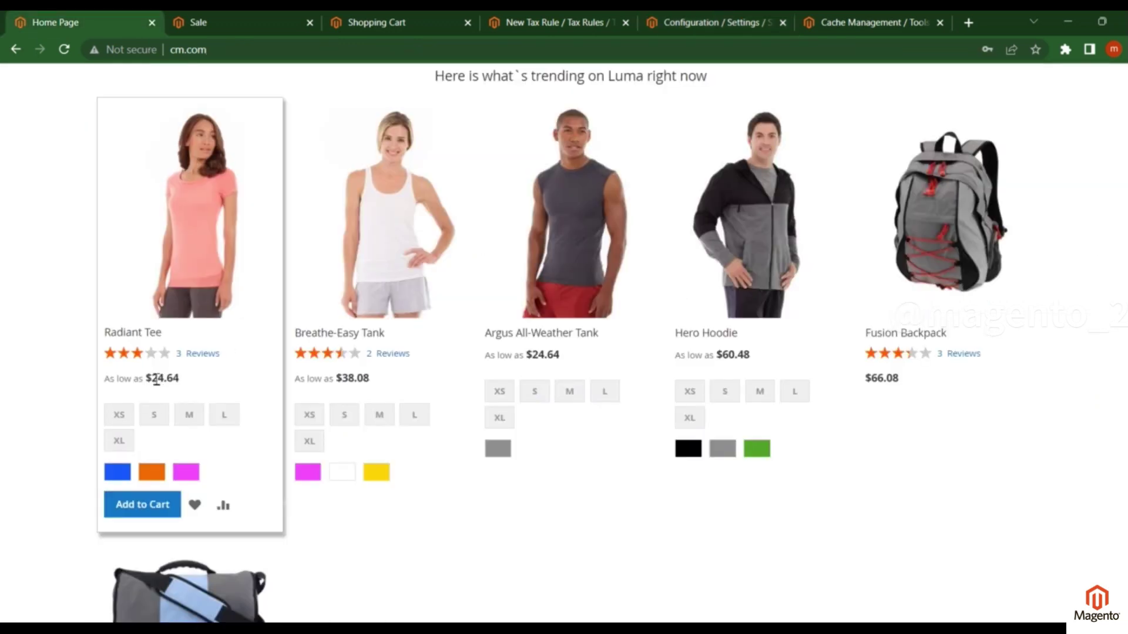
pyautogui.click(717, 22)
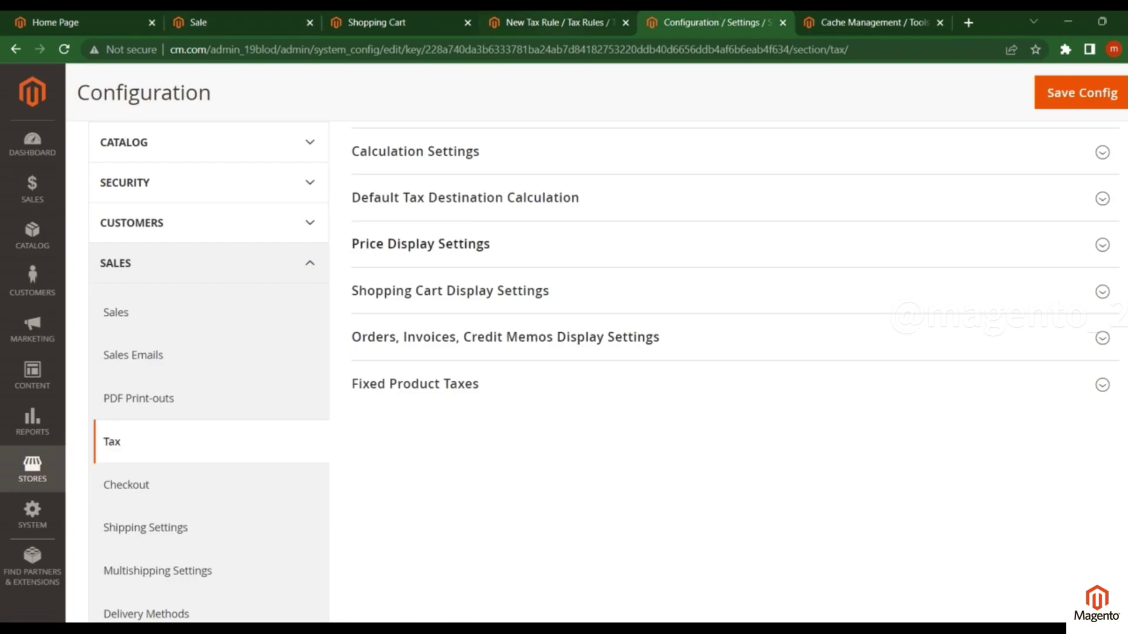
pyautogui.click(569, 22)
pyautogui.click(711, 22)
pyautogui.scroll(3, 517, 384)
pyautogui.click(423, 388)
pyautogui.scroll(-5, 656, 281)
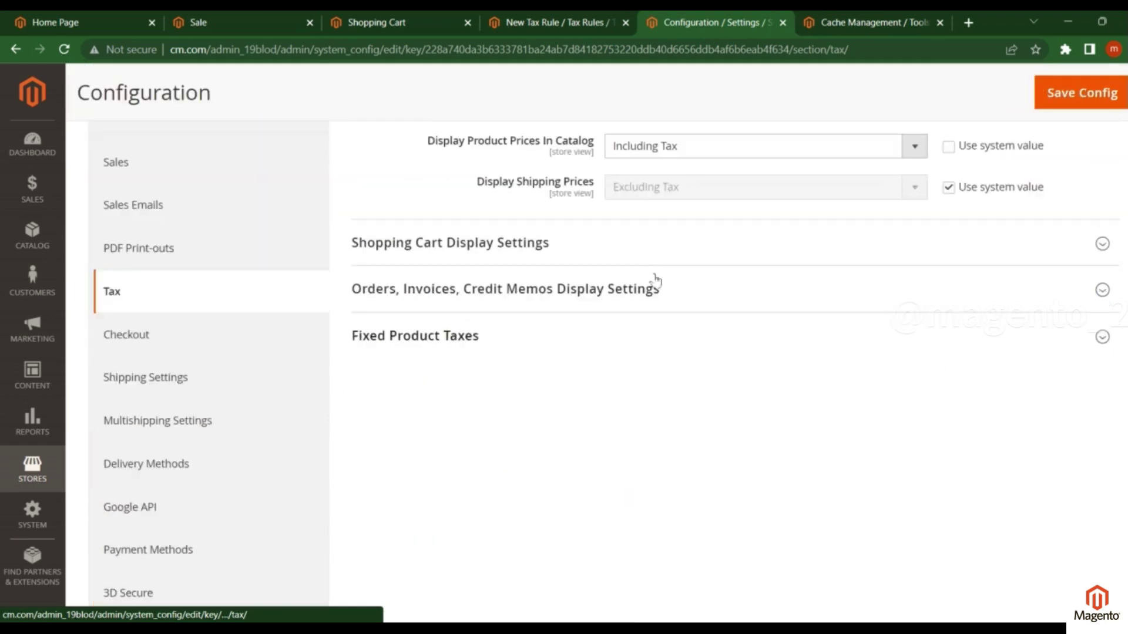
# Set Display Product Prices In Catalog to Including and Excluding Tax and save
pyautogui.scroll(3, 656, 281)
pyautogui.click(640, 296)
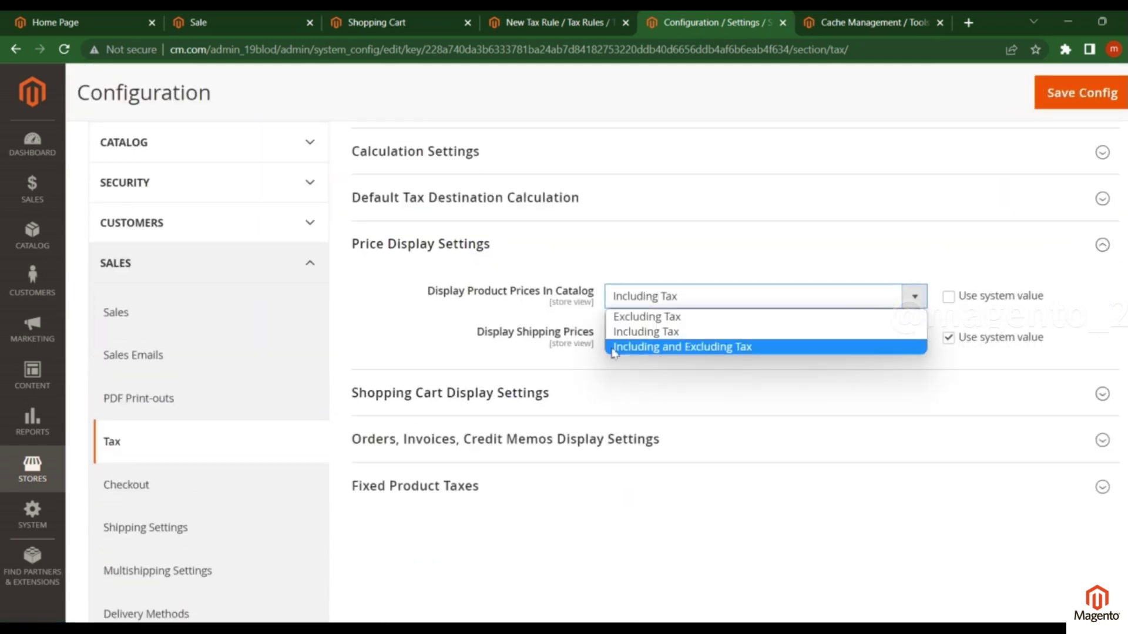
pyautogui.click(667, 352)
pyautogui.click(1088, 95)
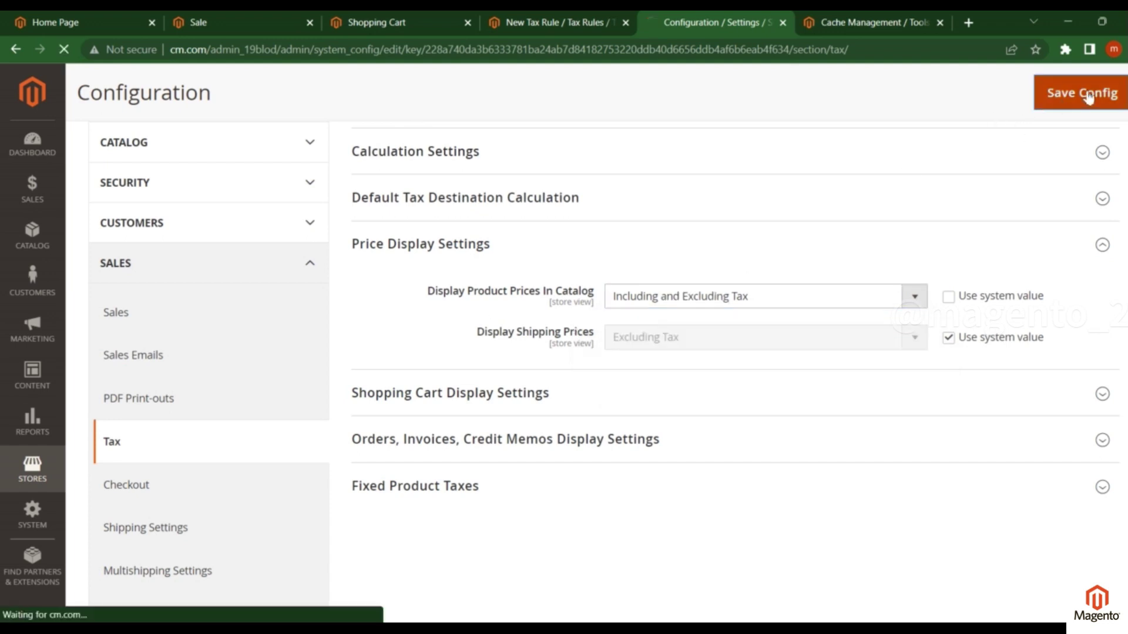
# Return to the storefront and check the Radiant Tee price of $24.64
pyautogui.hotkey('ctrl', 'Tab')
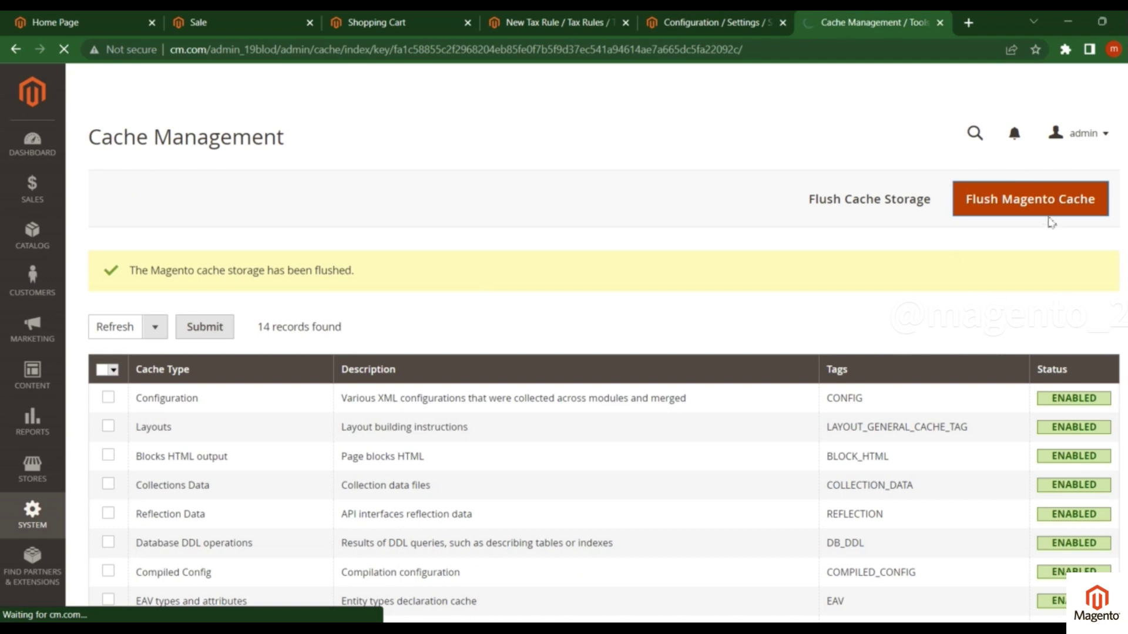
pyautogui.click(725, 22)
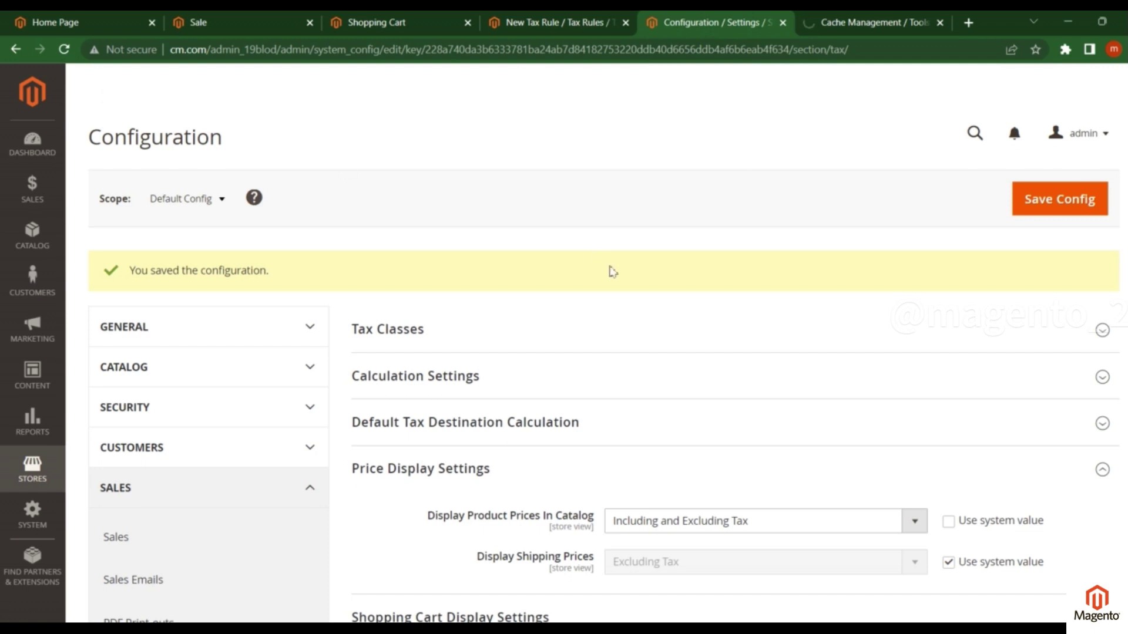
pyautogui.scroll(-1, 612, 271)
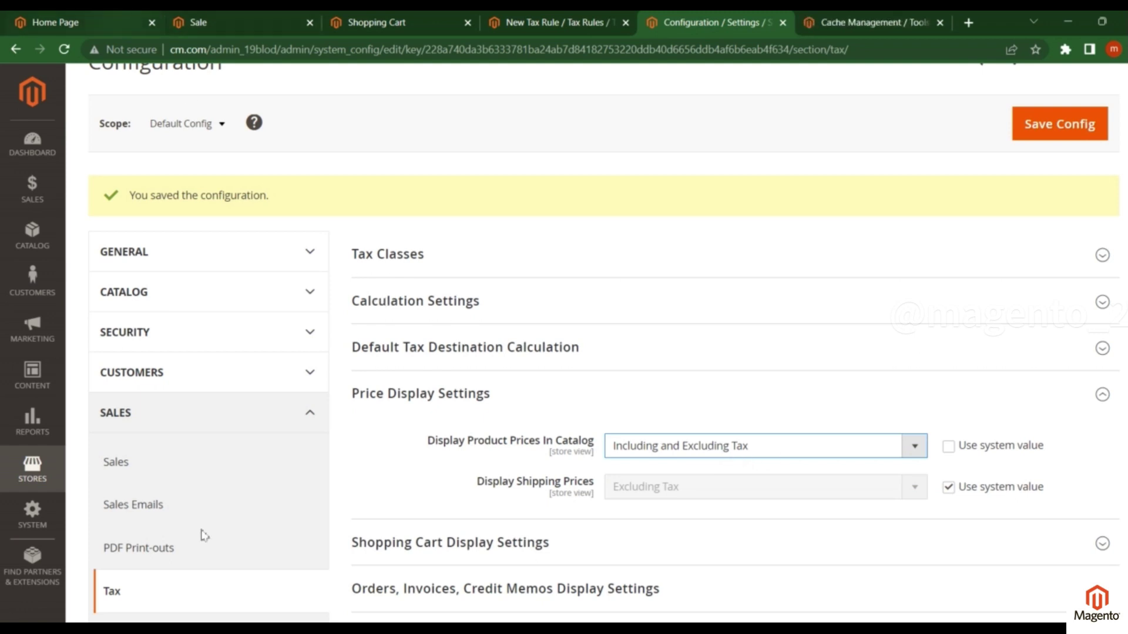
pyautogui.hotkey('ctrl', '1')
pyautogui.click(173, 385)
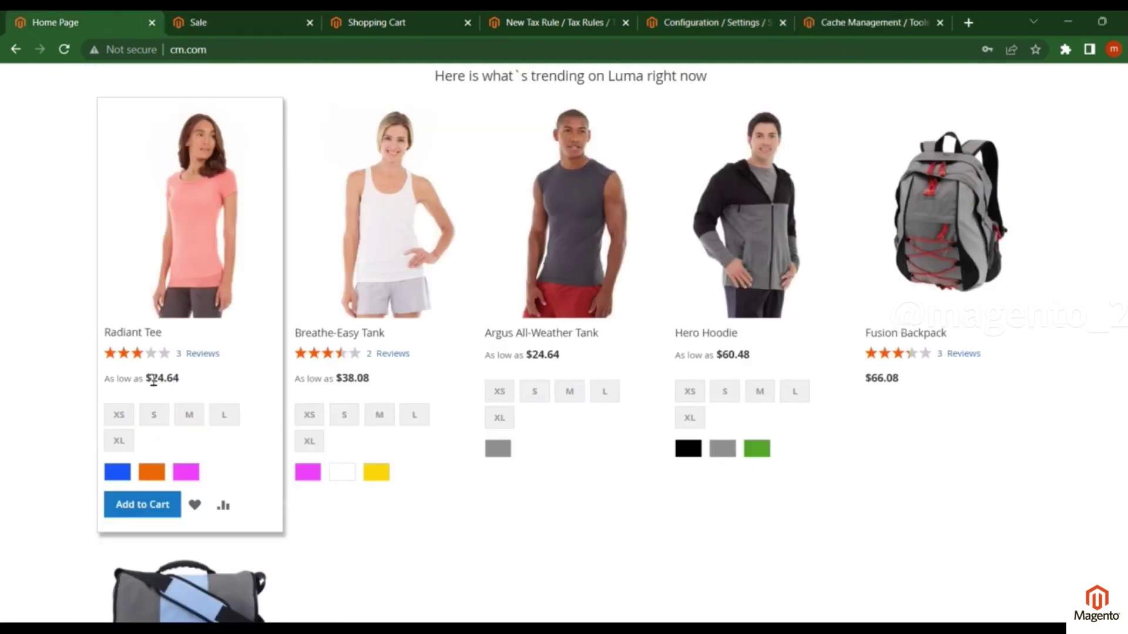
pyautogui.moveTo(168, 383); pyautogui.dragTo(179, 381)
pyautogui.click(200, 389)
# Reload the storefront at 125% zoom and check Radiant Tee's $24.64 and Excl. Tax $22.00 prices
pyautogui.press('F5')
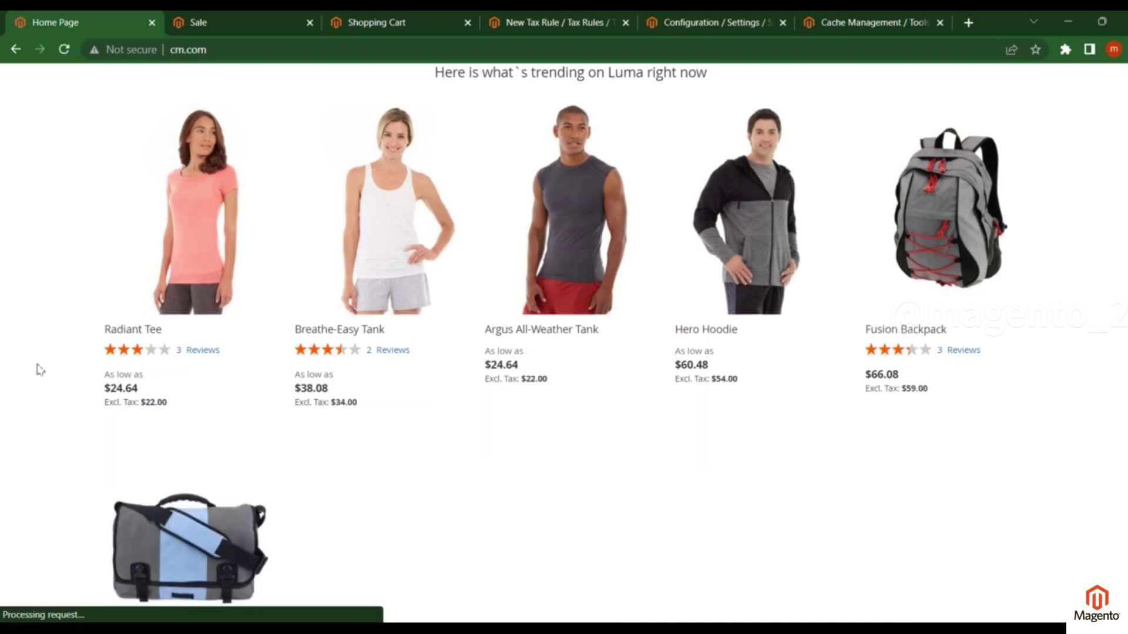
pyautogui.moveTo(124, 394)
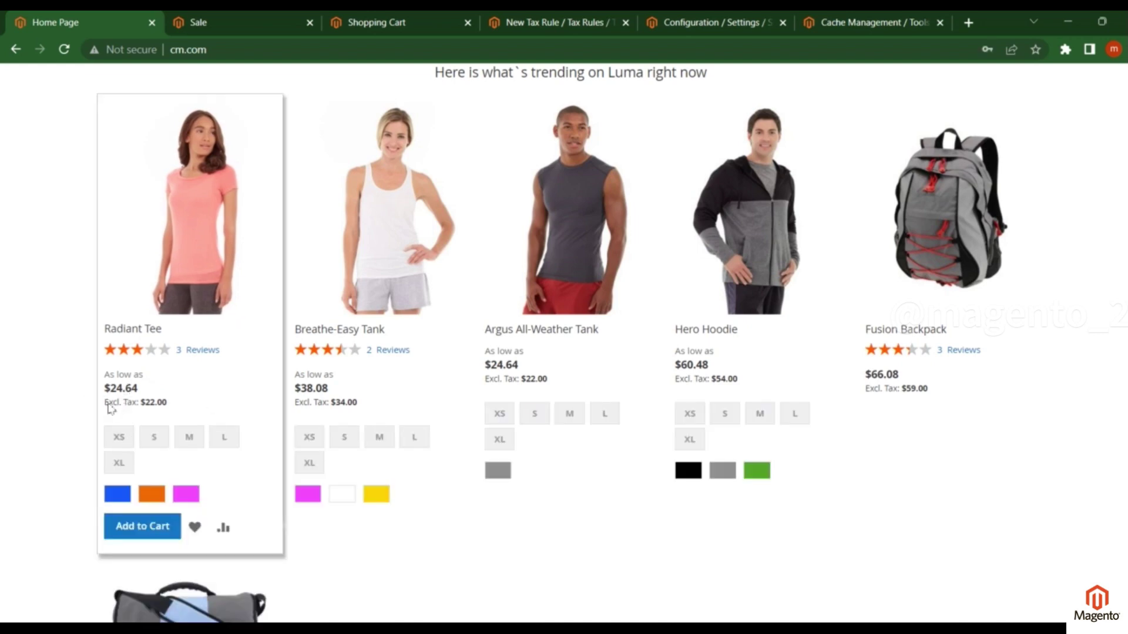
pyautogui.moveTo(140, 403); pyautogui.dragTo(167, 403)
pyautogui.hotkey('ctrl', '+')
pyautogui.hotkey('ctrl', '+')
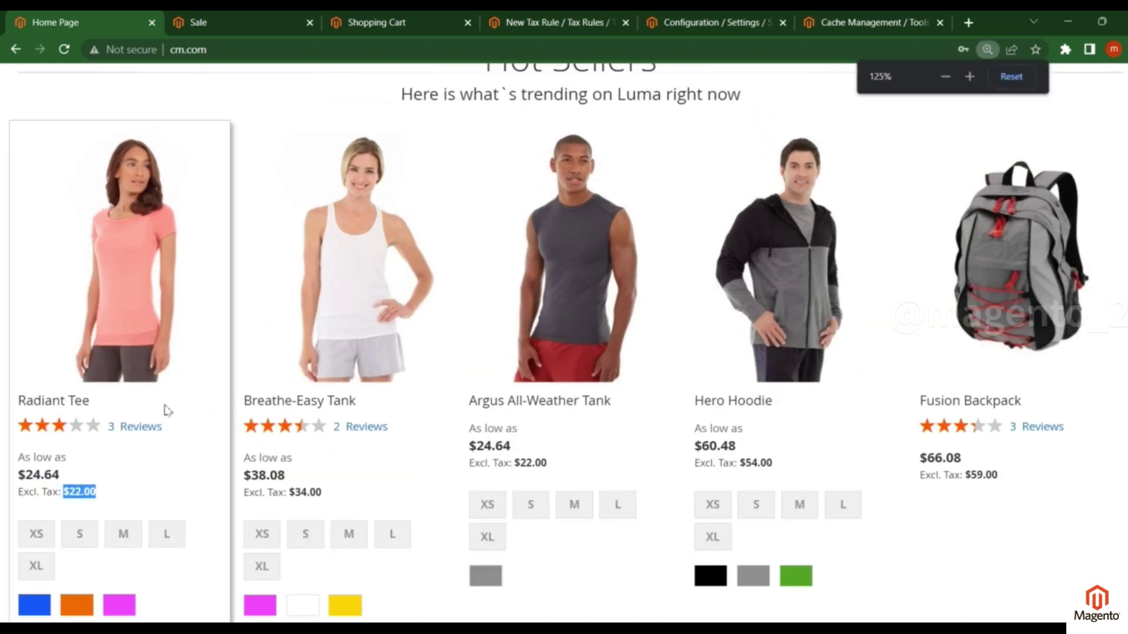
pyautogui.scroll(-1, 116, 460)
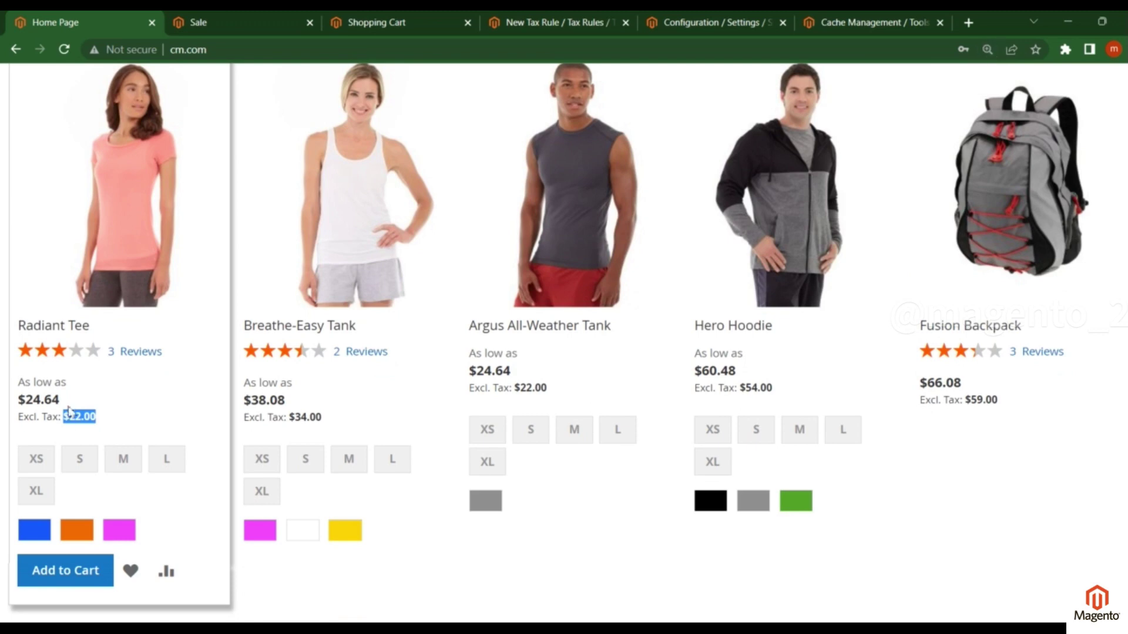
pyautogui.moveTo(59, 400); pyautogui.dragTo(114, 422)
# Compare the storefront's $24.64 and $22.00 prices against the admin tax configuration page
pyautogui.click(24, 422)
pyautogui.click(558, 21)
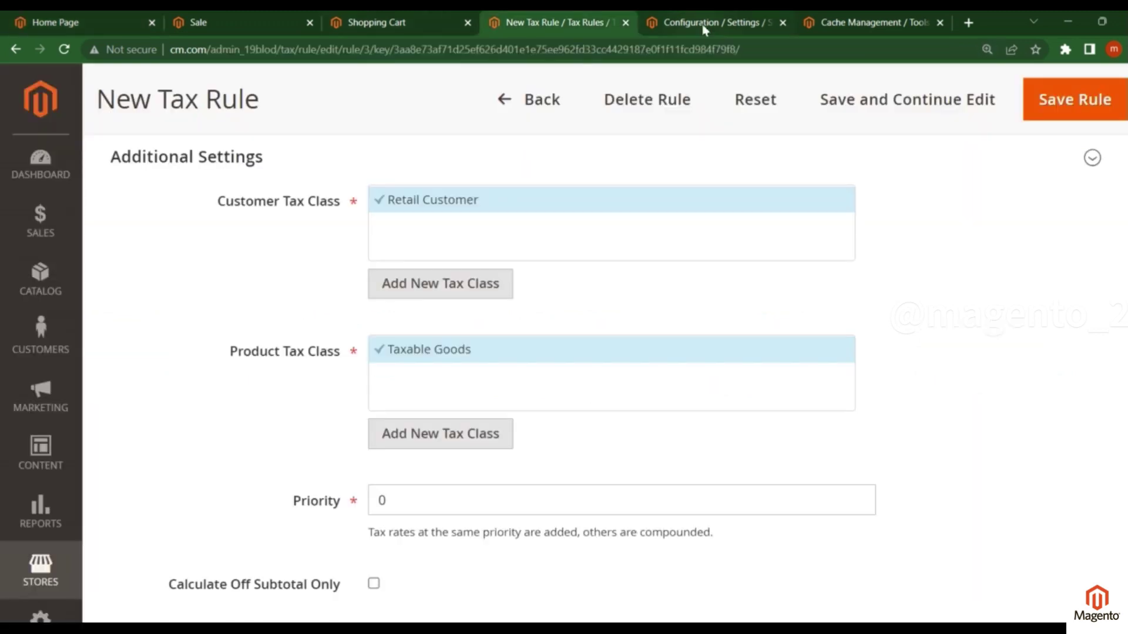
pyautogui.click(703, 27)
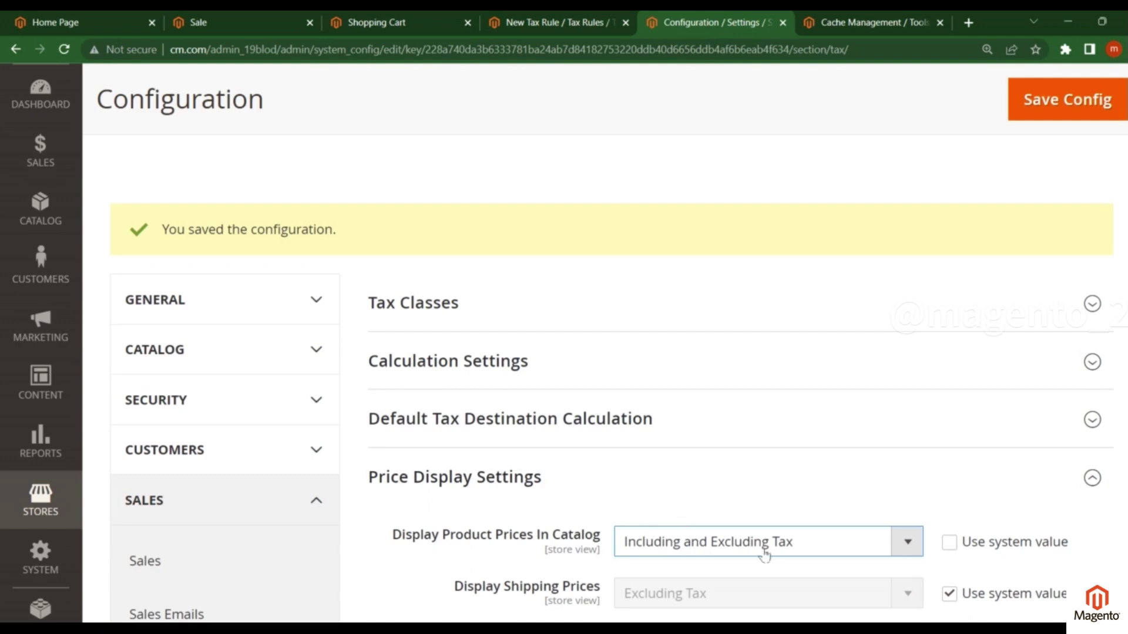
pyautogui.click(56, 23)
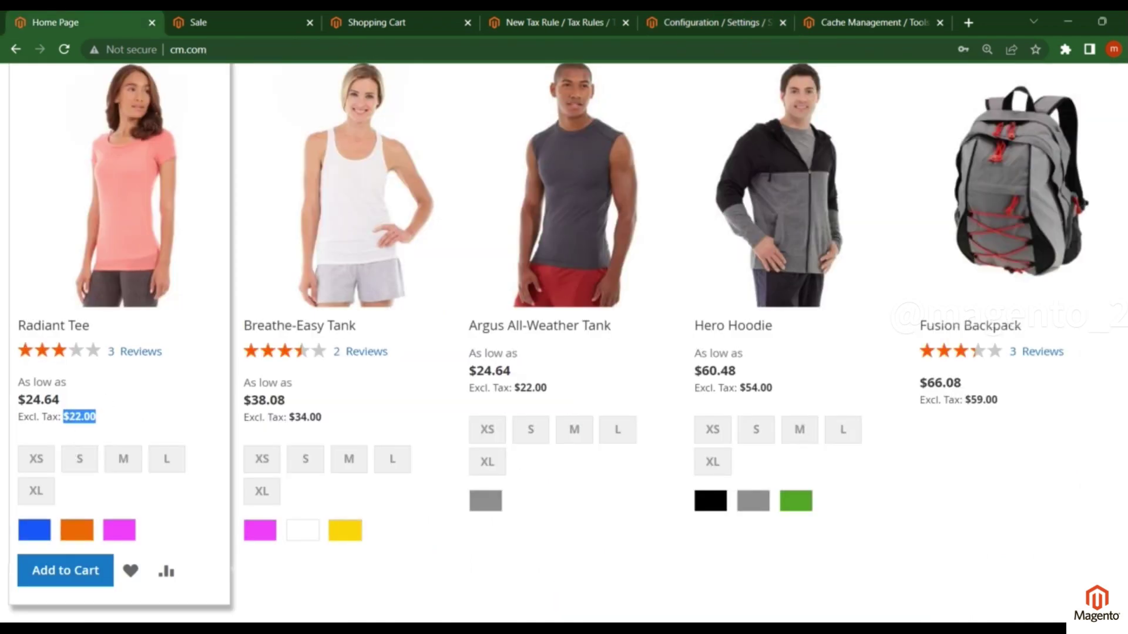
pyautogui.click(120, 418)
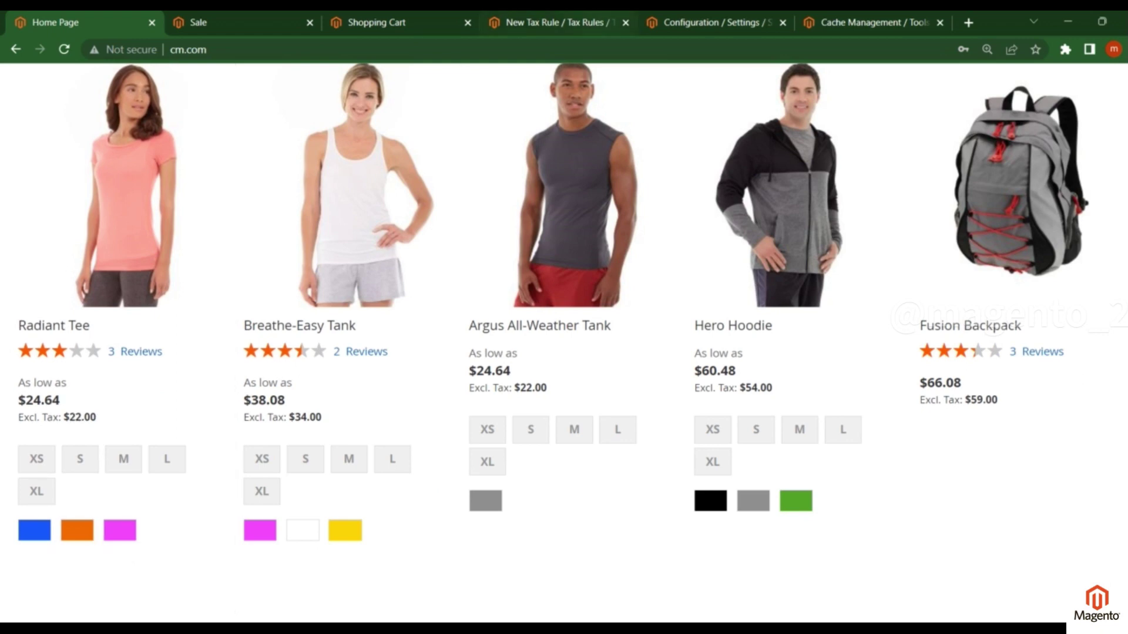
# Go back to the tax configuration and scroll down to Tax Classes with Taxable Goods
pyautogui.click(590, 19)
pyautogui.hotkey('ctrl', 'Tab')
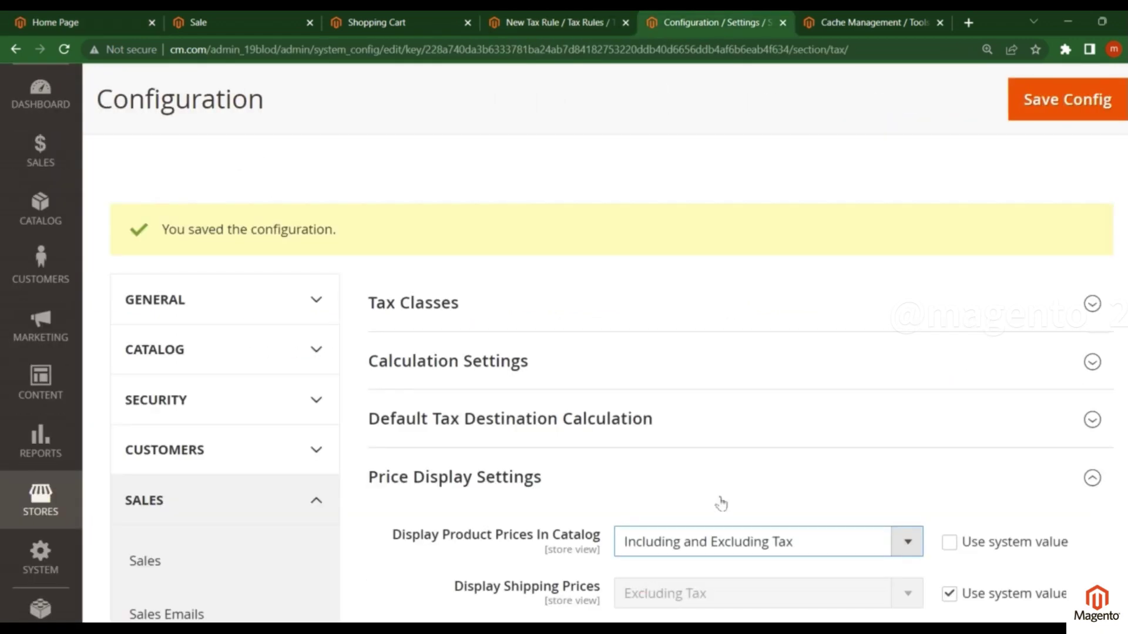
pyautogui.scroll(-1, 486, 385)
pyautogui.scroll(-3, 487, 385)
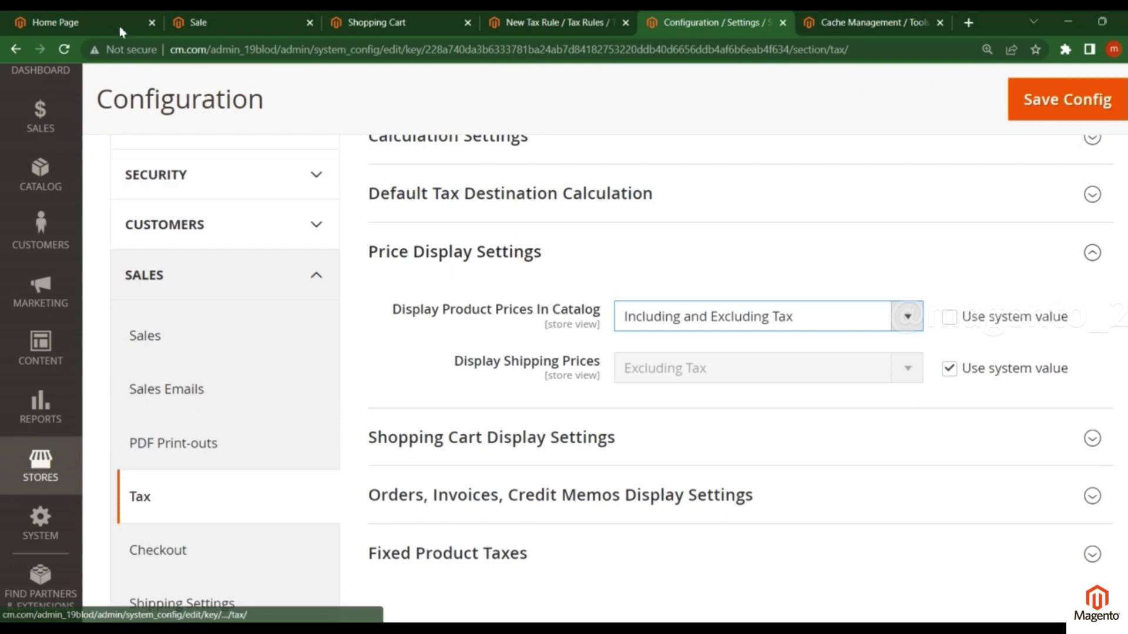